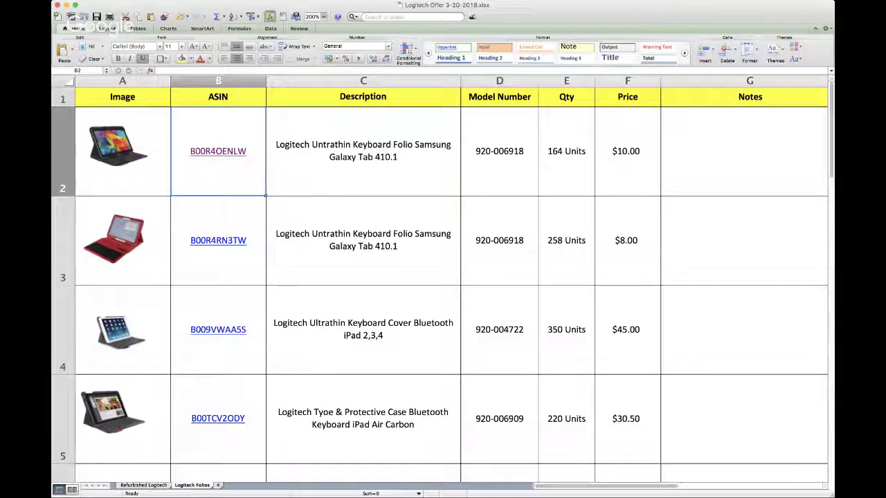
Switch to Chrome, showing the Amazon listing for the Logitech 920-006918 keyboard folio, and widen the browser window
{"action": "key", "text": "super+Tab"}
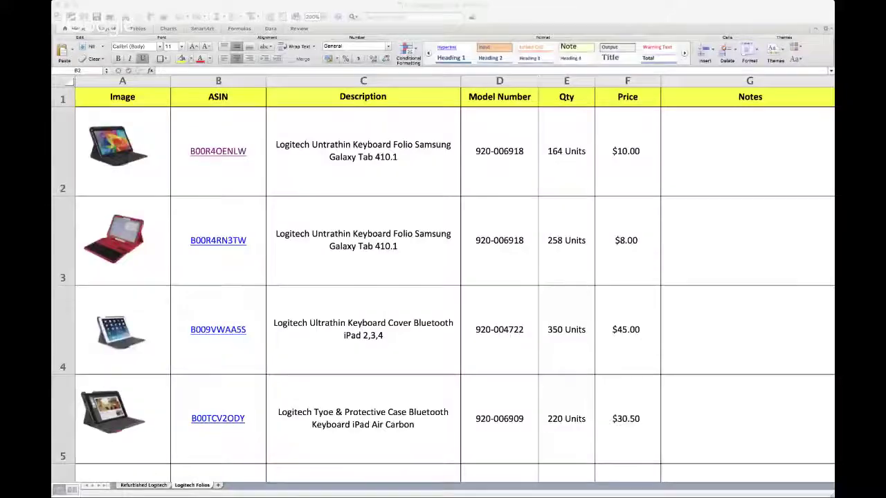
{"action": "key", "text": "super+Tab"}
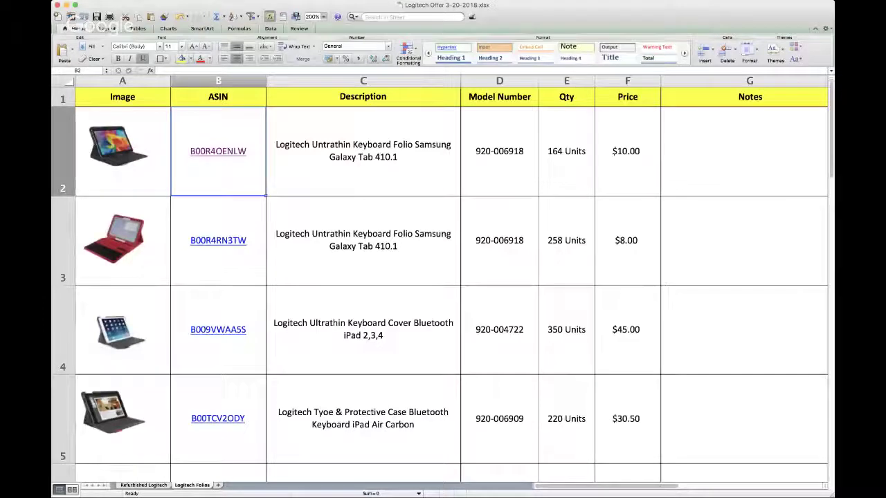
{"action": "key", "text": "super+Tab"}
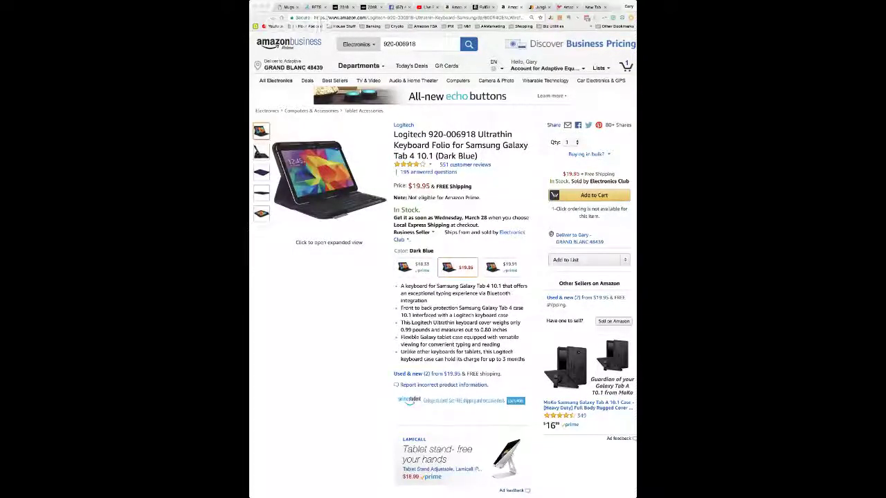
{"action": "left_click_drag", "start_coordinate": [638, 496], "coordinate": [709, 495]}
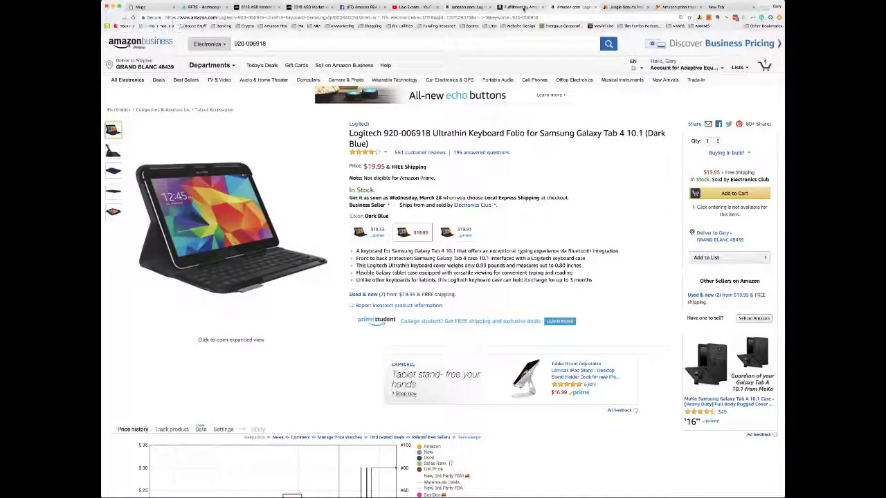
Look up product 920-006918 in the Fulfillment by Amazon Revenue Calculator
{"action": "left_click", "coordinate": [523, 7]}
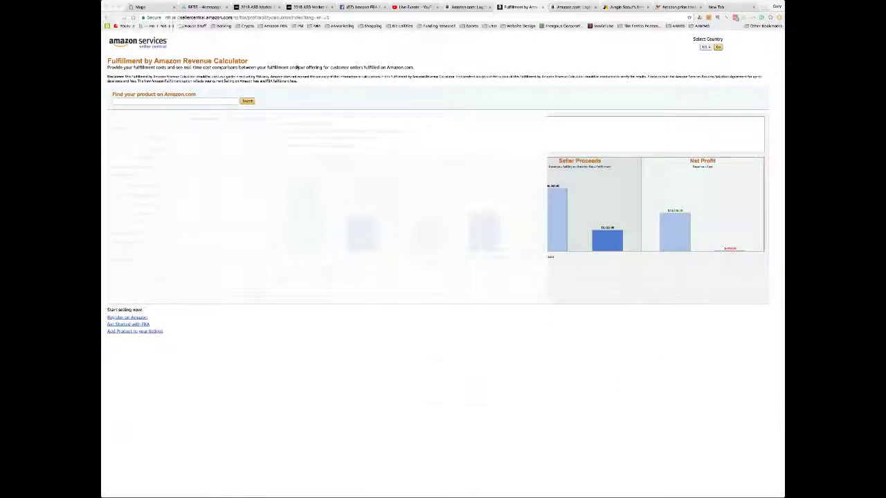
{"action": "left_click", "coordinate": [172, 100]}
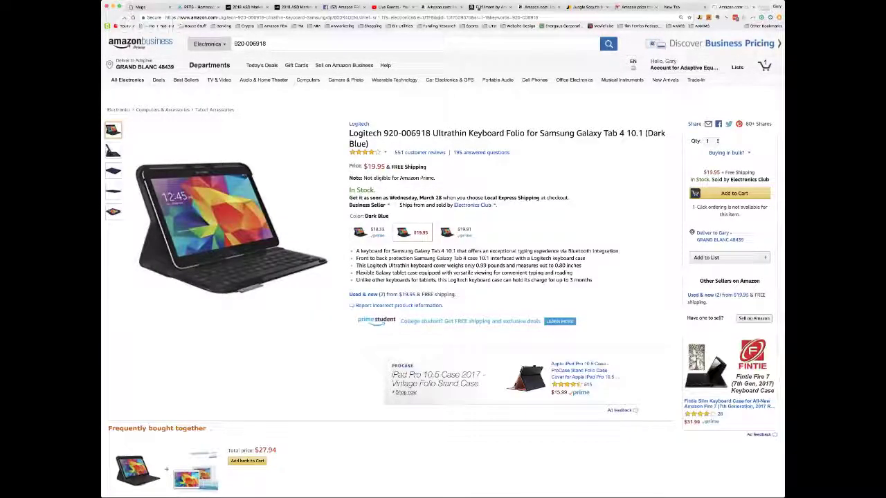
{"action": "left_click", "coordinate": [491, 7]}
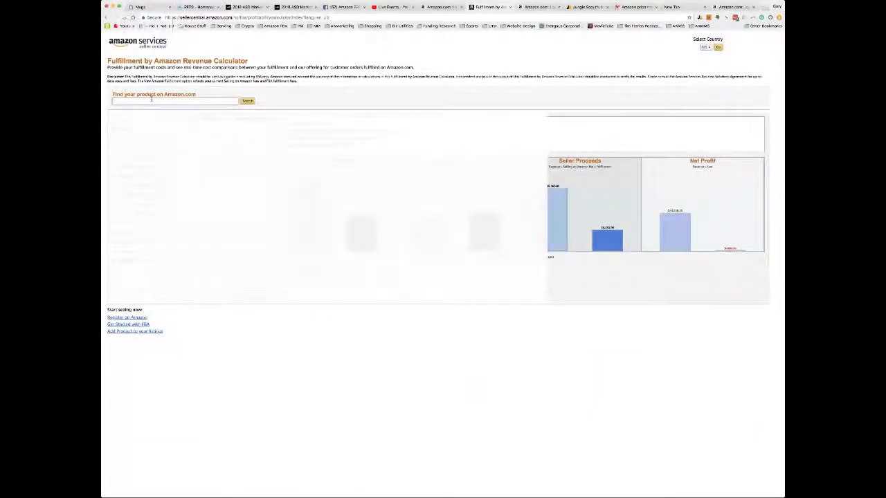
{"action": "left_click", "coordinate": [151, 99]}
{"action": "type", "text": "920-006918"}
{"action": "left_click", "coordinate": [247, 101]}
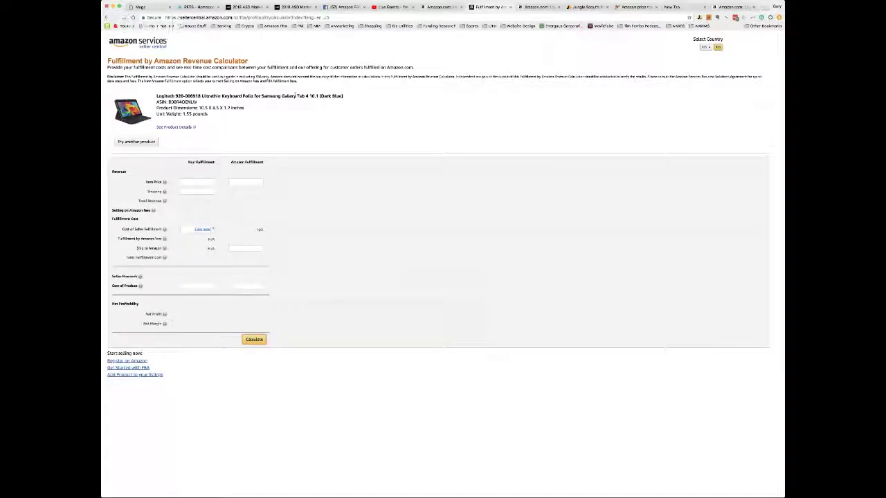
Calculate Amazon Fulfillment profitability with an item price of 19.95, ship-to-Amazon cost of .50 and product cost of 10.00
{"action": "left_click", "coordinate": [533, 12]}
{"action": "type", "text": ".50"}
{"action": "key", "text": "super+equal"}
{"action": "key", "text": "super+equal"}
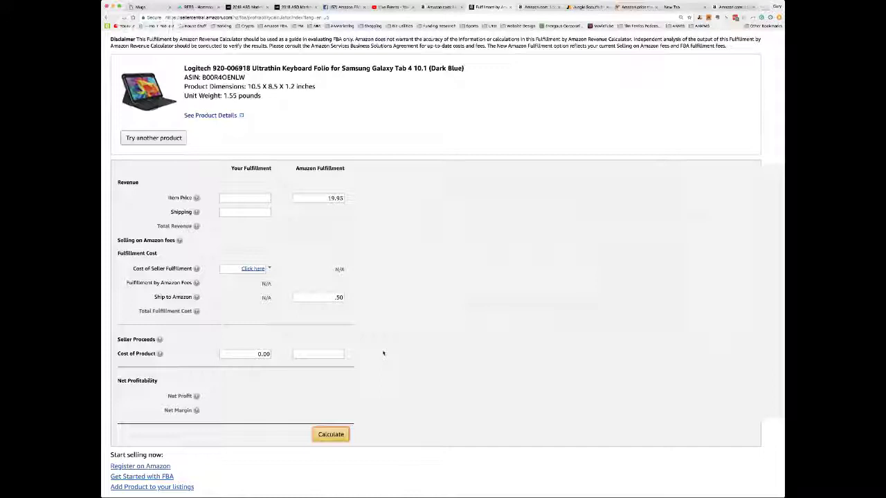
{"action": "type", "text": "8"}
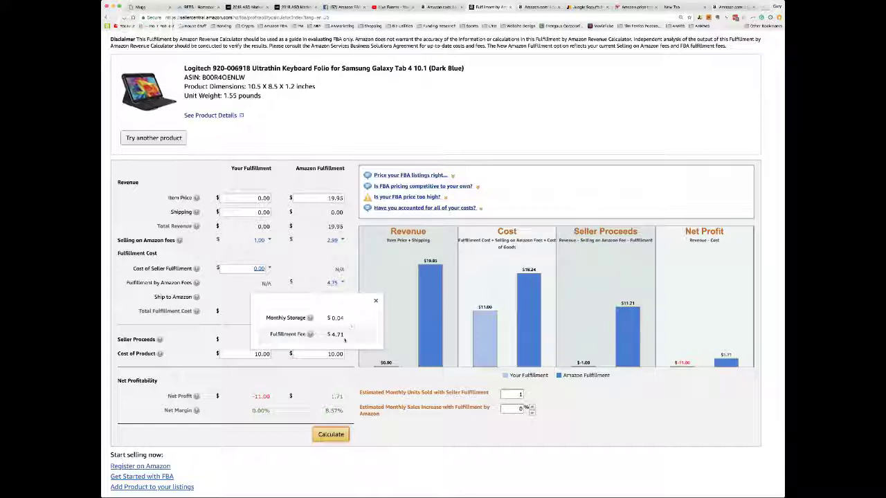
Examine the breakdowns of the Fulfillment by Amazon fees and the Selling on Amazon fees
{"action": "mouse_move", "coordinate": [282, 334]}
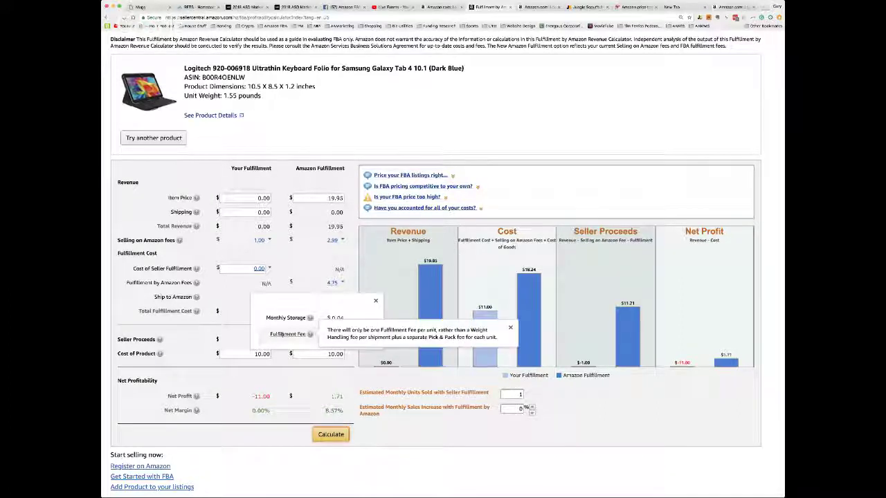
{"action": "left_click", "coordinate": [376, 302]}
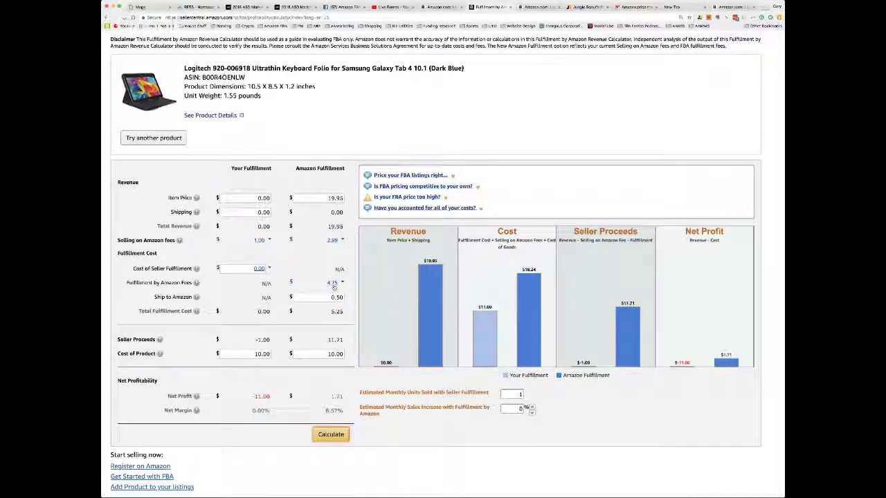
{"action": "left_click", "coordinate": [333, 284]}
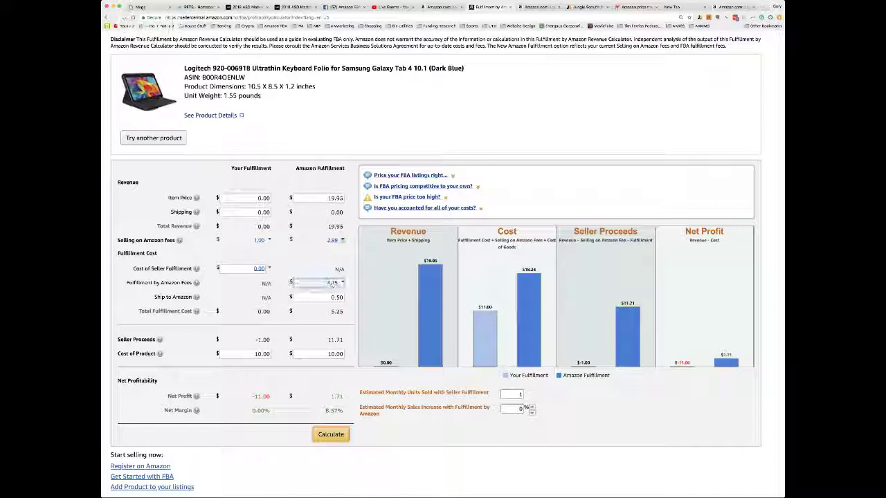
{"action": "left_click", "coordinate": [342, 240]}
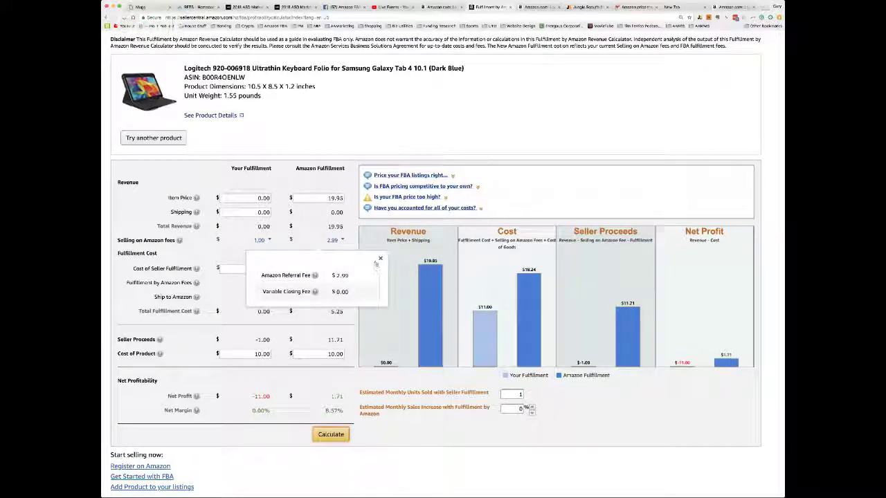
{"action": "left_click", "coordinate": [379, 259]}
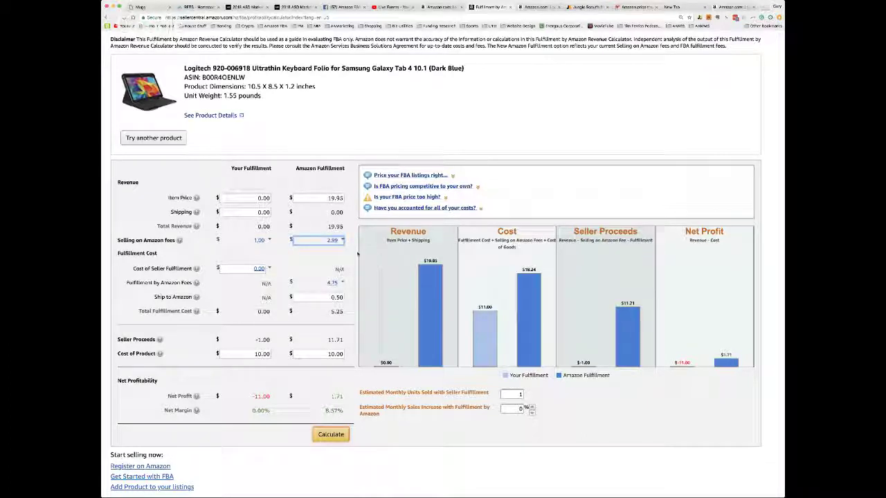
Read the explanations of the monthly storage fee and the Amazon referral fee in the fee breakdowns
{"action": "left_click", "coordinate": [358, 254]}
{"action": "left_click", "coordinate": [336, 241]}
{"action": "left_click", "coordinate": [332, 283]}
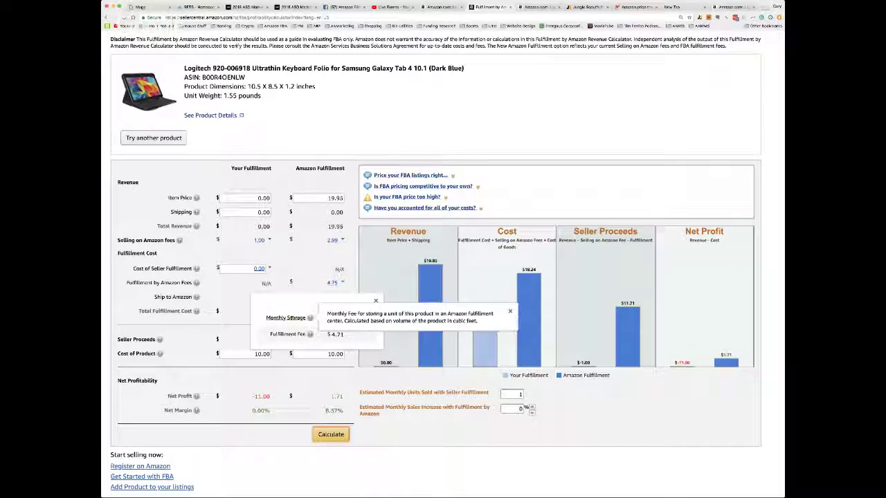
{"action": "mouse_move", "coordinate": [282, 334]}
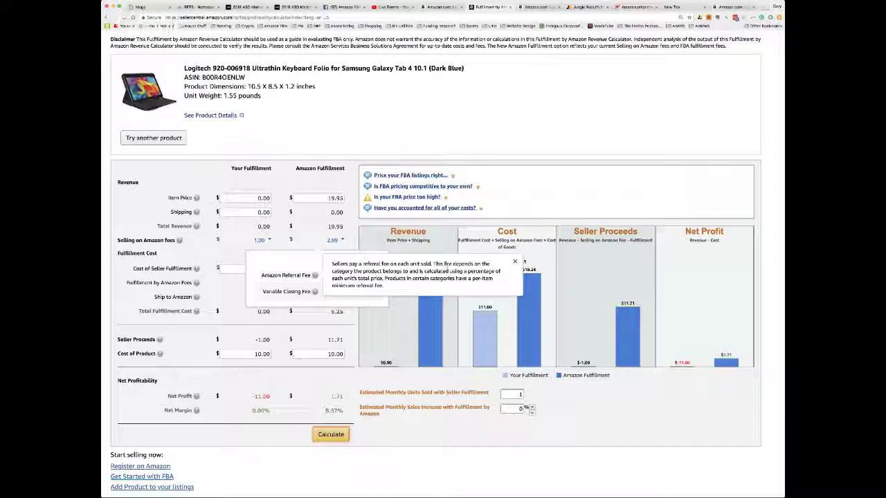
{"action": "left_click", "coordinate": [515, 262]}
{"action": "mouse_move", "coordinate": [316, 276]}
{"action": "left_click", "coordinate": [514, 262]}
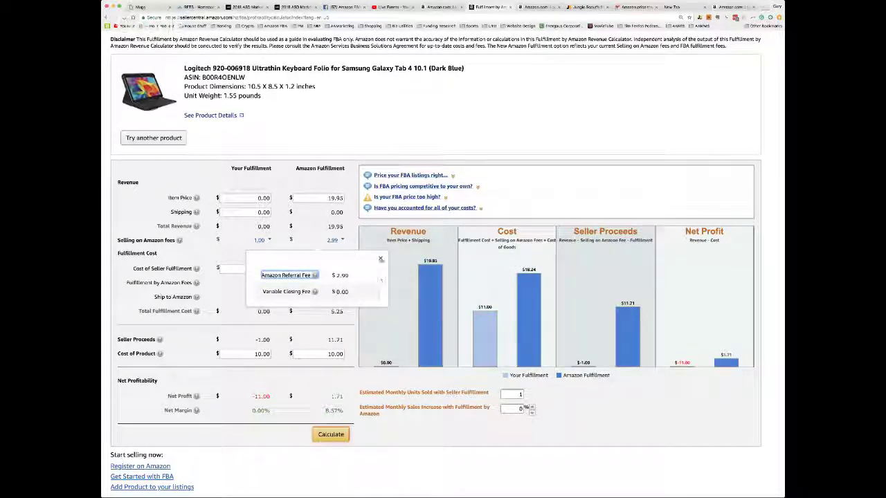
{"action": "left_click", "coordinate": [380, 258]}
Read the explanation of the per-unit fulfillment fee, closing the breakdown when done
{"action": "left_click", "coordinate": [342, 282]}
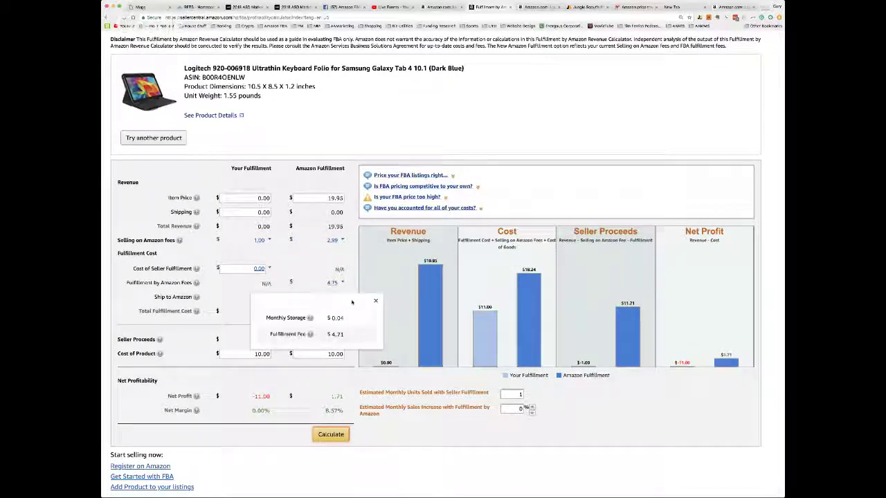
{"action": "left_click", "coordinate": [310, 334]}
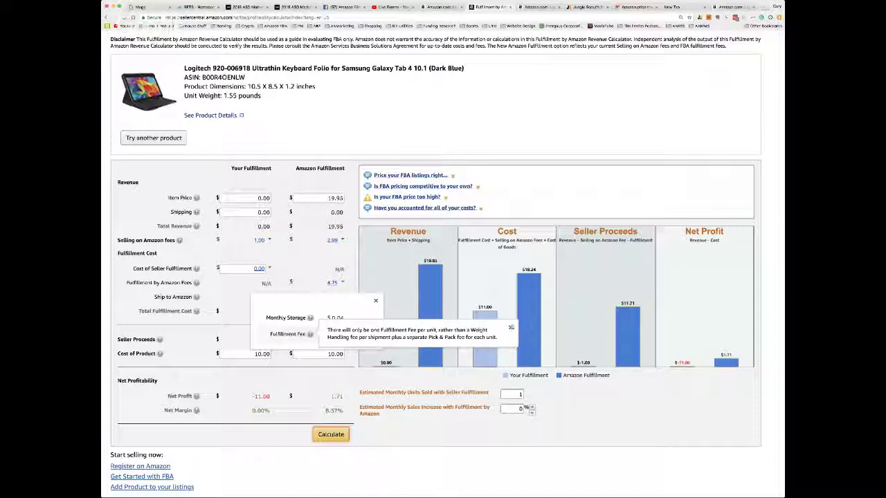
{"action": "left_click", "coordinate": [311, 244]}
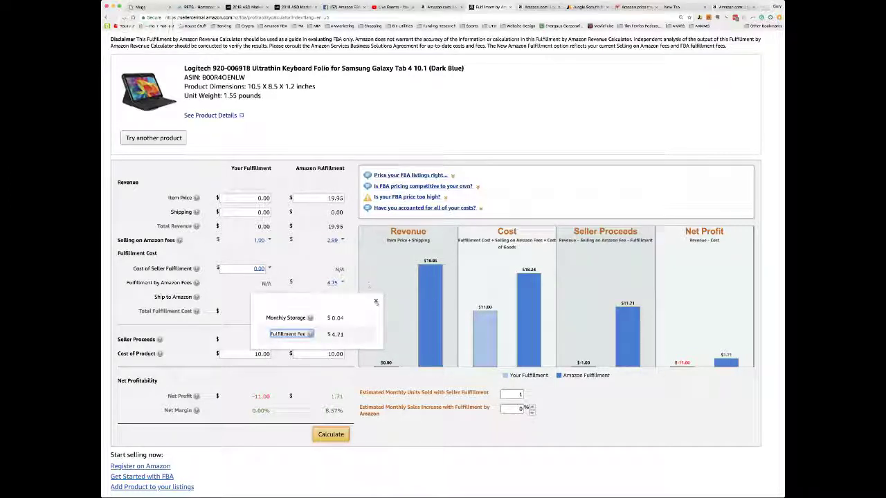
{"action": "left_click", "coordinate": [375, 301]}
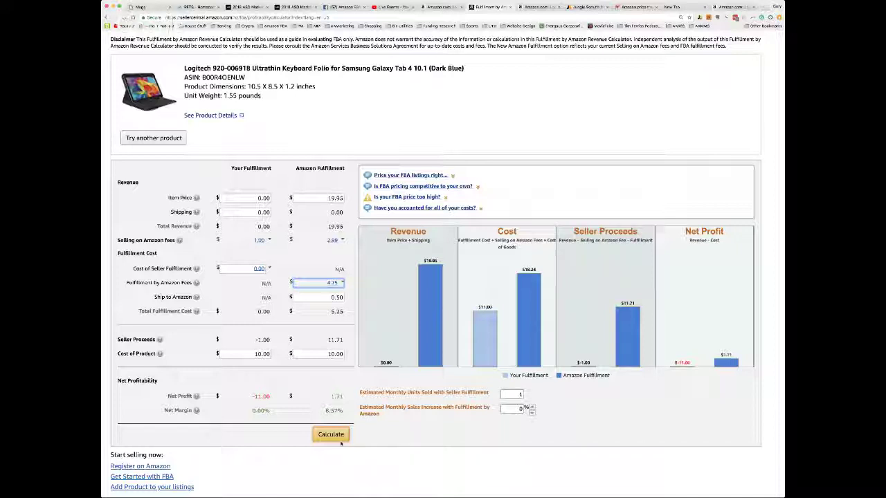
Set the estimated monthly units sold to 164 and recalculate the revenue comparison
{"action": "left_click", "coordinate": [518, 394]}
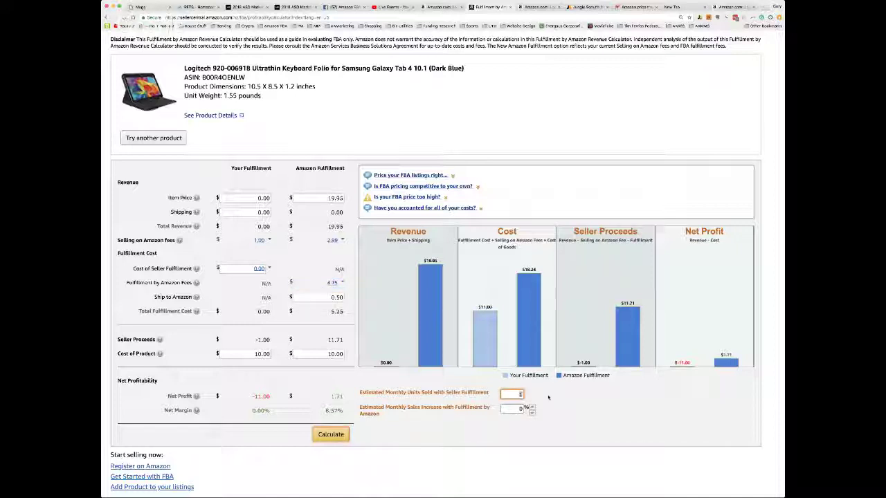
{"action": "type", "text": "64"}
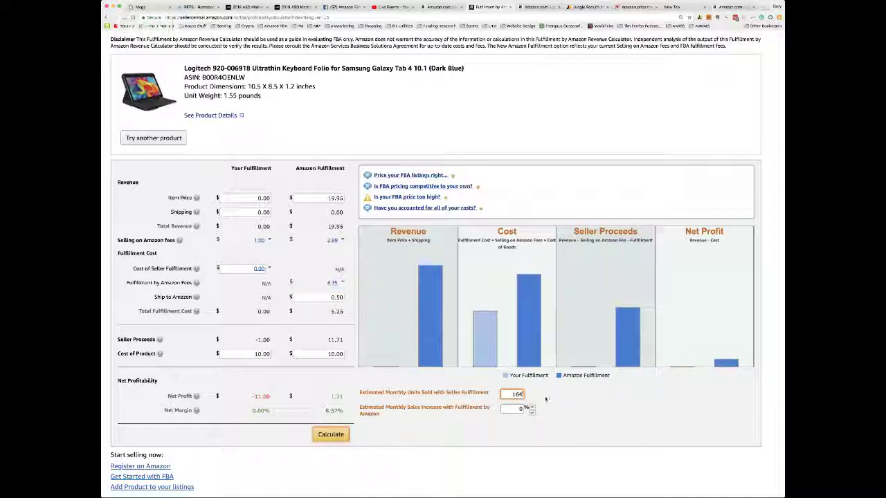
{"action": "left_click", "coordinate": [334, 435]}
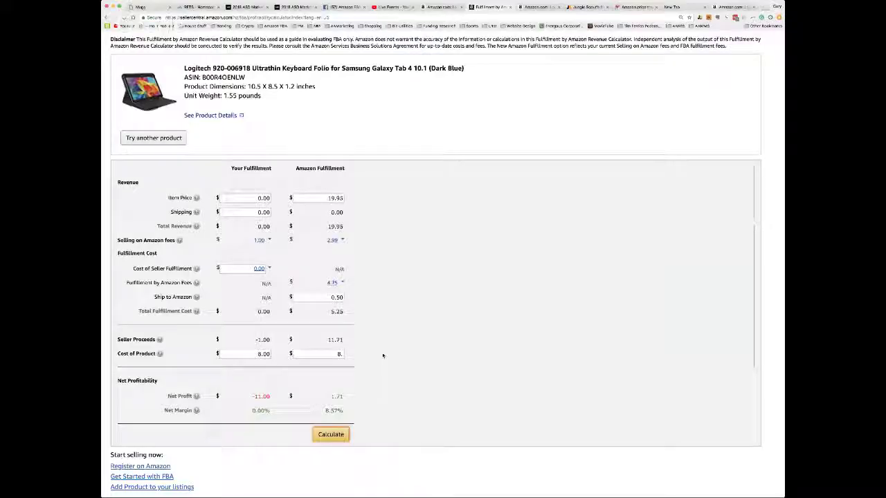
Try Amazon Fulfillment product costs of 8.00 and 6, recalculating the profitability for each
{"action": "type", "text": "00"}
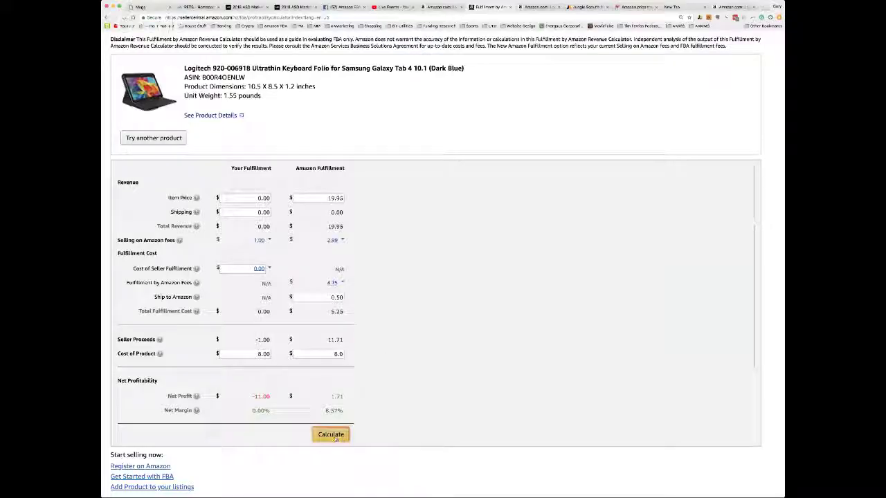
{"action": "left_click", "coordinate": [331, 435]}
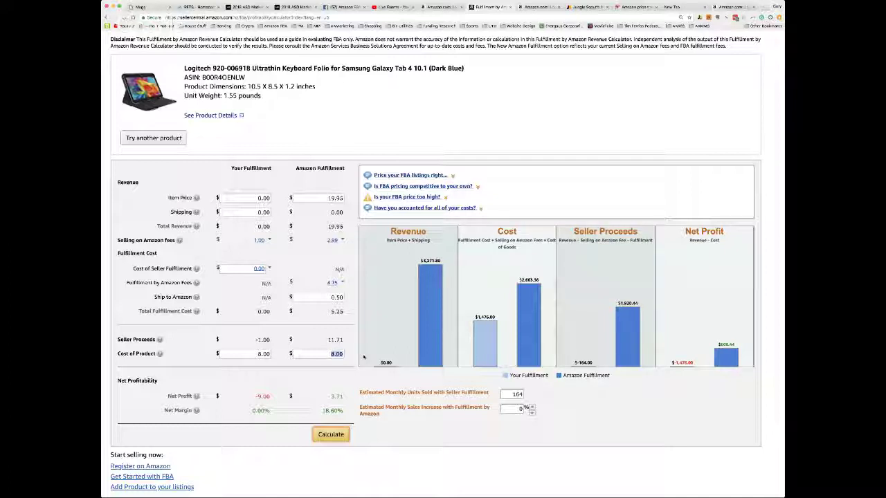
{"action": "type", "text": "6"}
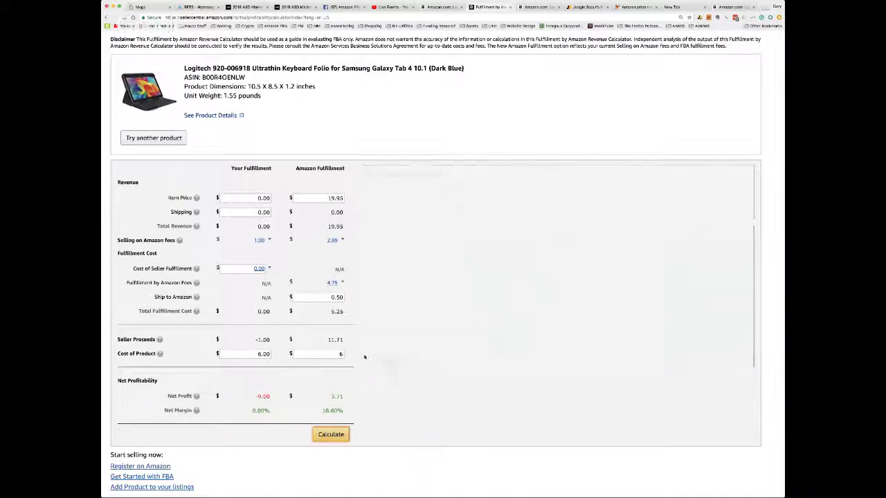
{"action": "left_click", "coordinate": [335, 430]}
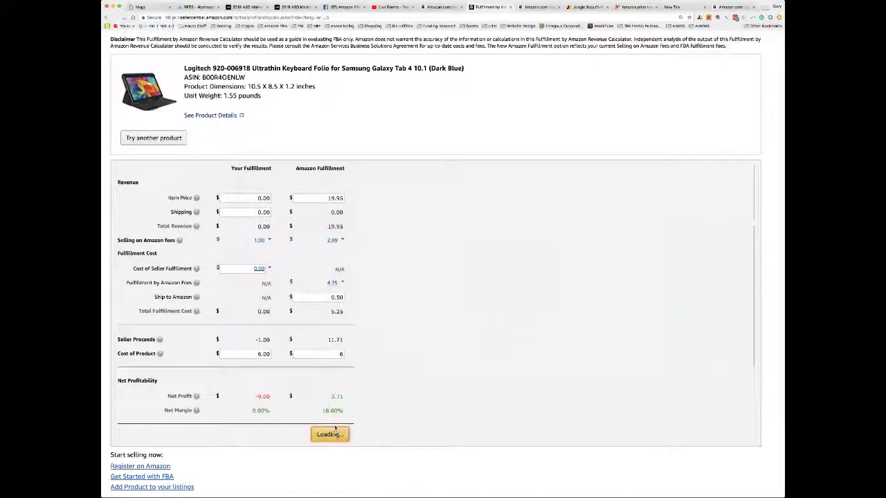
Set the Amazon Fulfillment product cost to 5.50 and recalculate the profitability
{"action": "double_click", "coordinate": [336, 353]}
{"action": "type", "text": "5.50"}
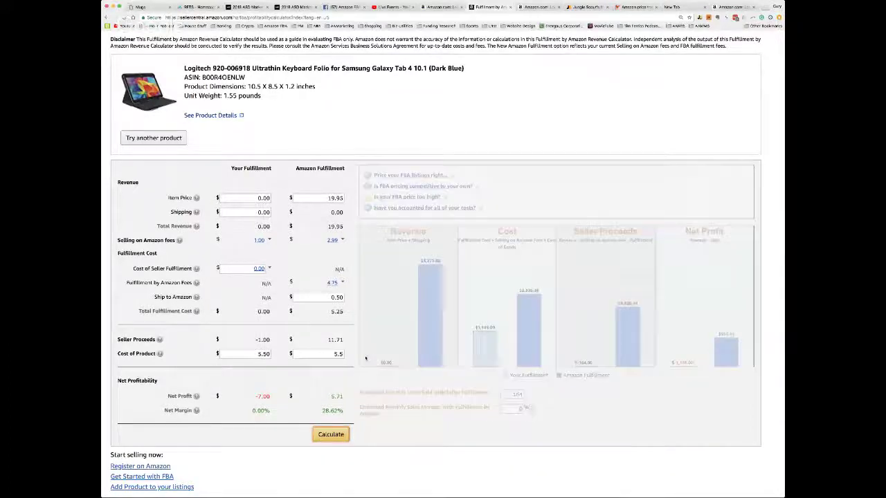
{"action": "left_click", "coordinate": [333, 436]}
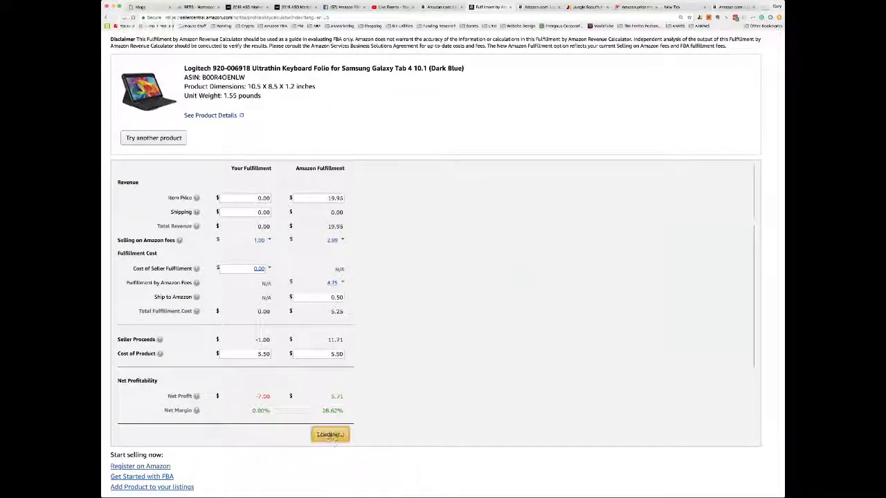
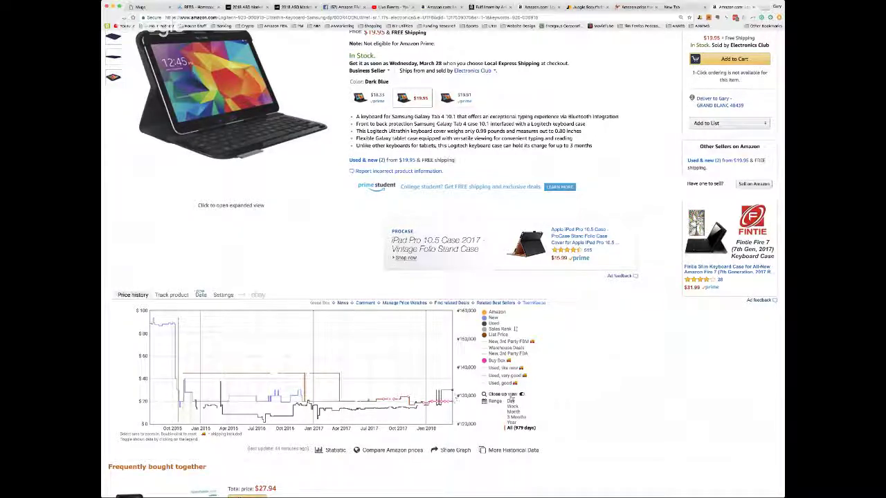
Examine the keyboard folio listing's price history and product information on Amazon
{"action": "scroll", "coordinate": [532, 109], "scroll_direction": "up", "scroll_amount": 1}
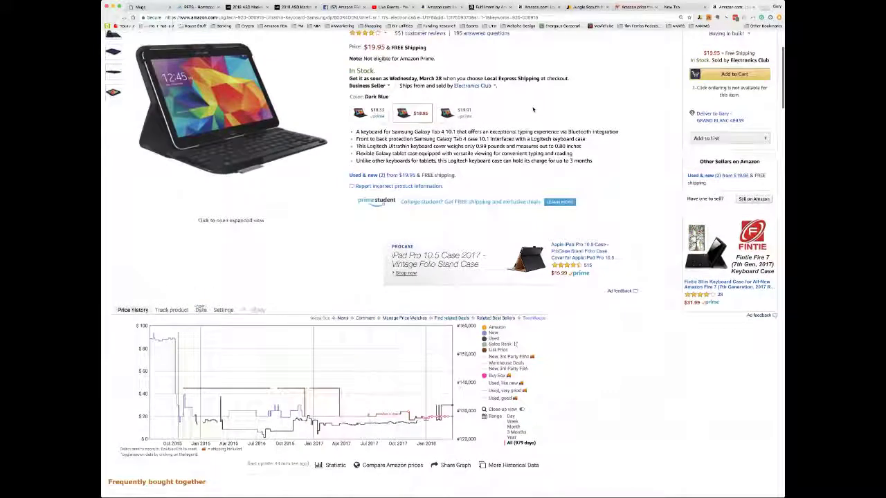
{"action": "scroll", "coordinate": [533, 110], "scroll_direction": "down", "scroll_amount": 15}
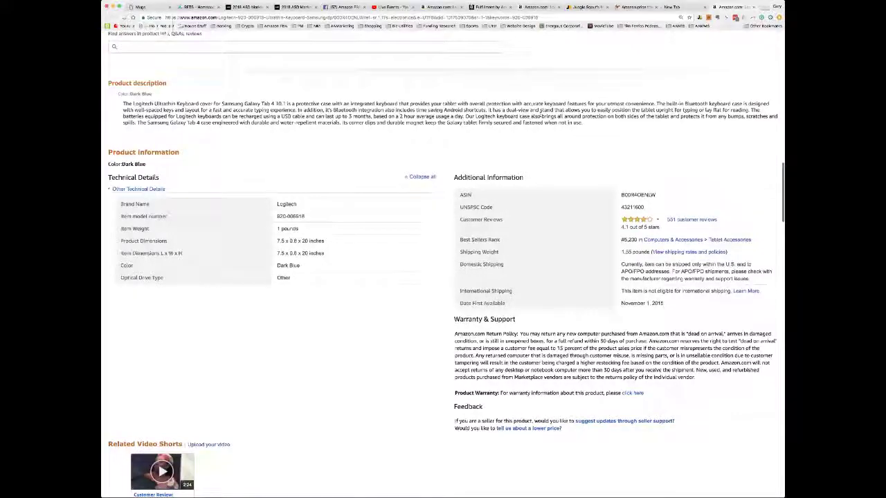
{"action": "scroll", "coordinate": [540, 114], "scroll_direction": "up", "scroll_amount": 5}
{"action": "scroll", "coordinate": [540, 115], "scroll_direction": "up", "scroll_amount": 2}
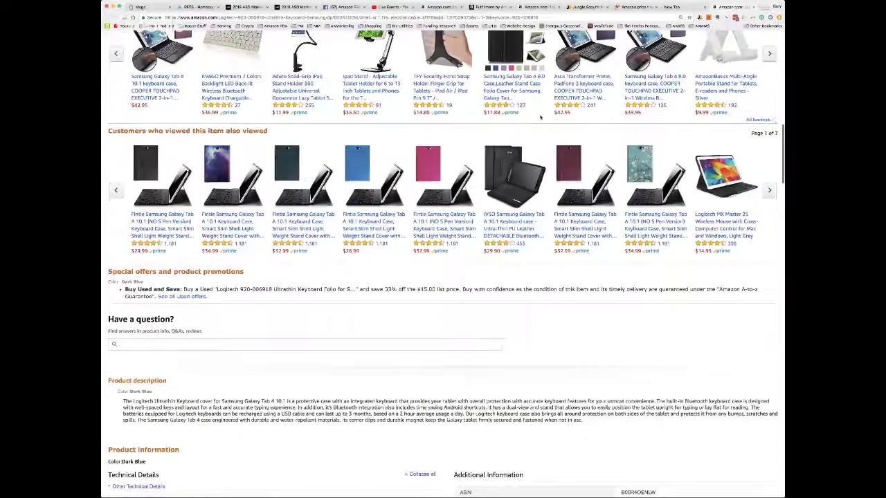
Copy the Best Sellers Rank number from the Samsung keyboard folio listing's product information
{"action": "scroll", "coordinate": [617, 206], "scroll_direction": "down", "scroll_amount": 7}
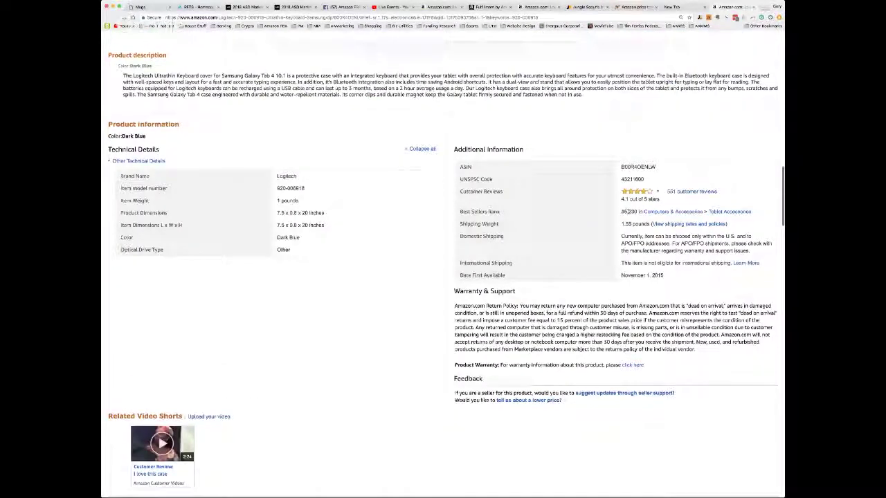
{"action": "scroll", "coordinate": [635, 212], "scroll_direction": "up", "scroll_amount": 15}
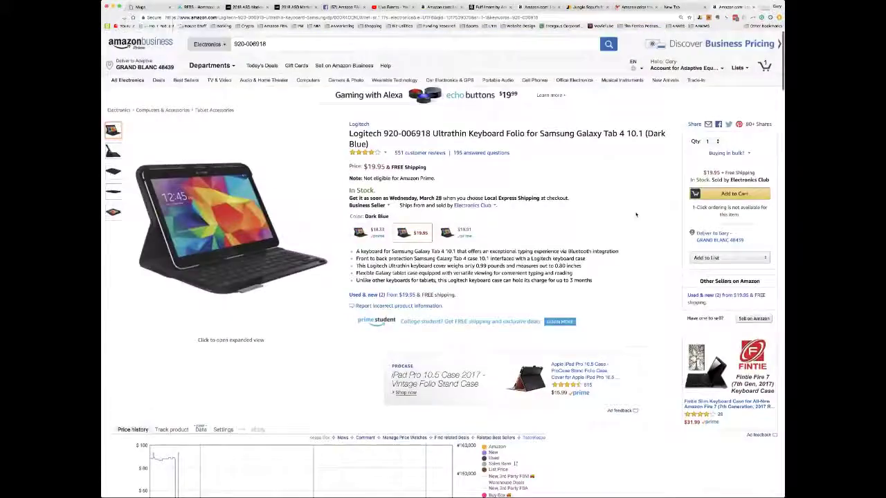
{"action": "scroll", "coordinate": [635, 214], "scroll_direction": "down", "scroll_amount": 15}
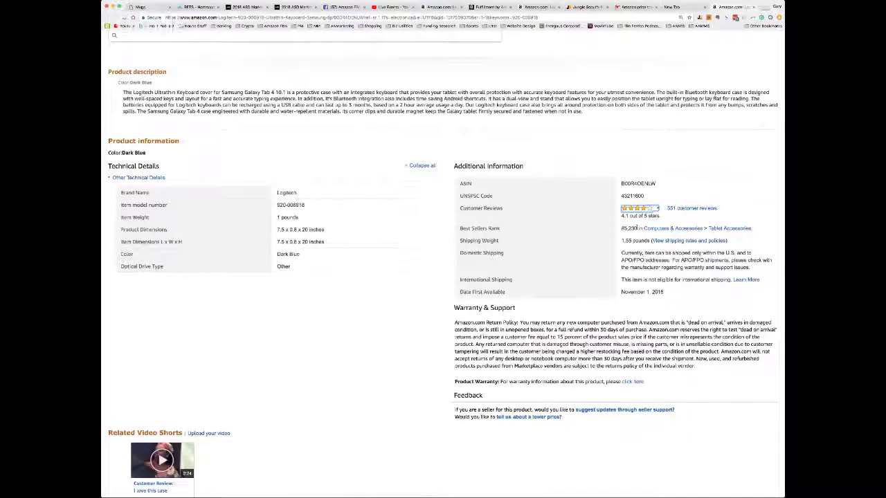
{"action": "double_click", "coordinate": [627, 227]}
{"action": "key", "text": "super+c"}
Switch to the Jungle Scout sales estimator and calculate estimated monthly sales for the copied rank in the Electronics category
{"action": "left_click", "coordinate": [586, 8]}
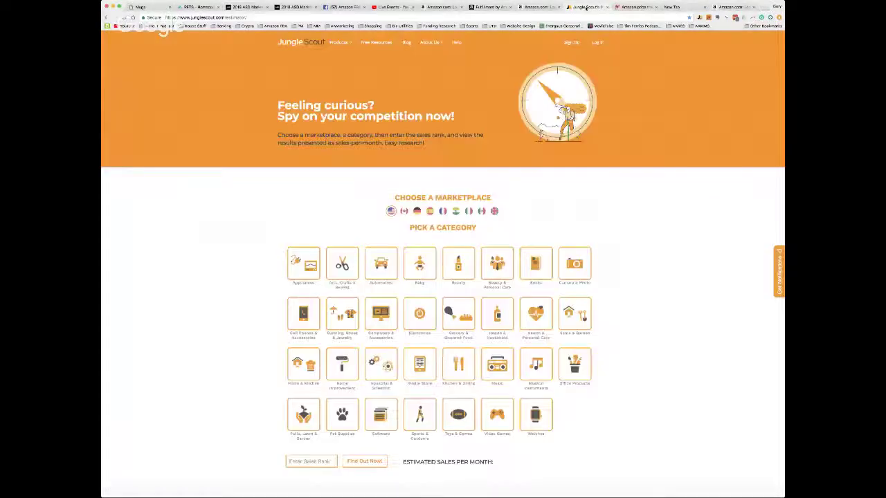
{"action": "scroll", "coordinate": [573, 206], "scroll_direction": "down", "scroll_amount": 2}
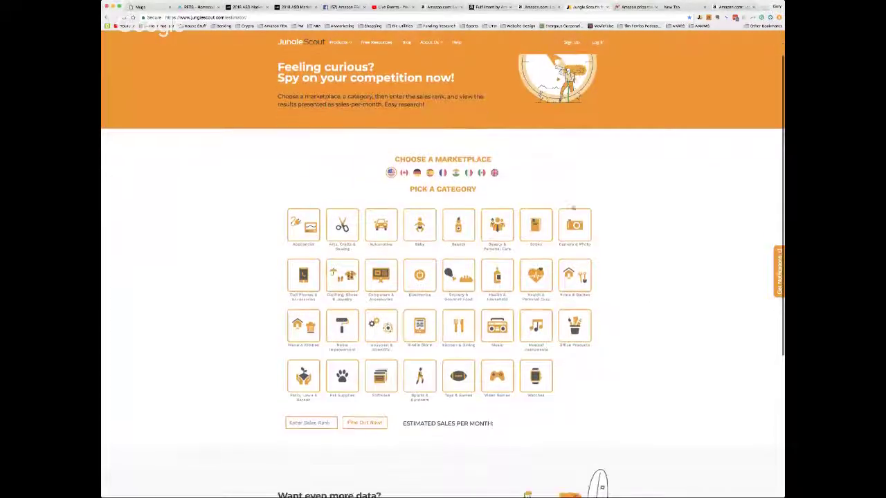
{"action": "scroll", "coordinate": [448, 113], "scroll_direction": "up", "scroll_amount": 2}
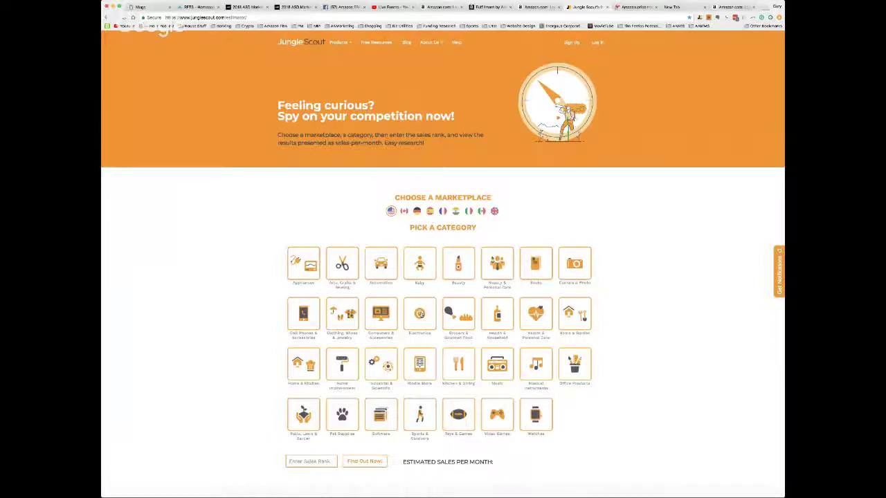
{"action": "scroll", "coordinate": [439, 313], "scroll_direction": "down", "scroll_amount": 2}
{"action": "scroll", "coordinate": [440, 312], "scroll_direction": "down", "scroll_amount": 5}
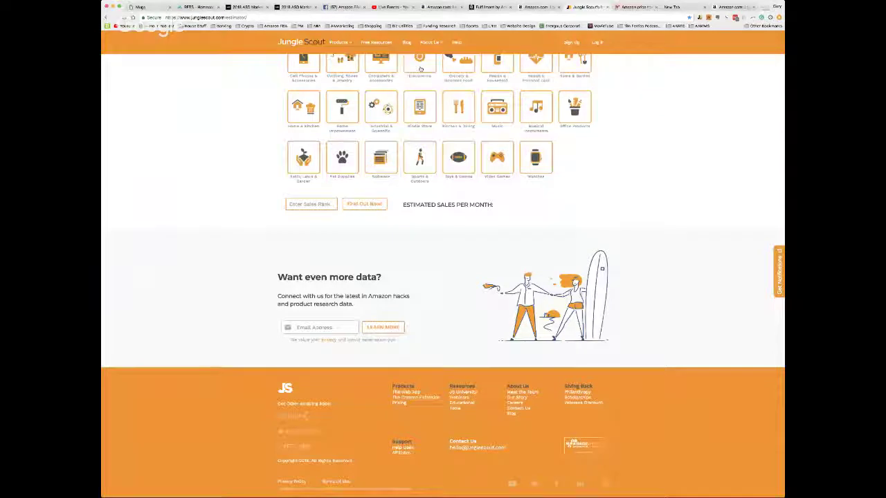
{"action": "scroll", "coordinate": [309, 306], "scroll_direction": "up", "scroll_amount": 1}
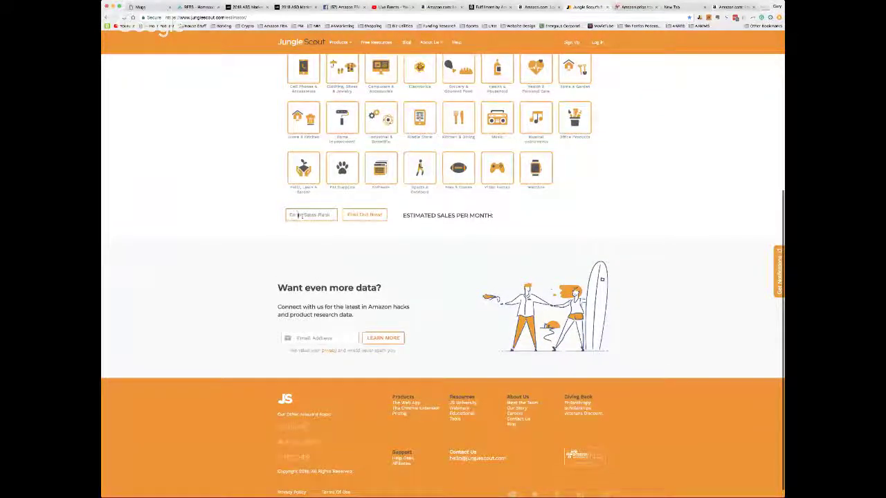
{"action": "left_click", "coordinate": [325, 217]}
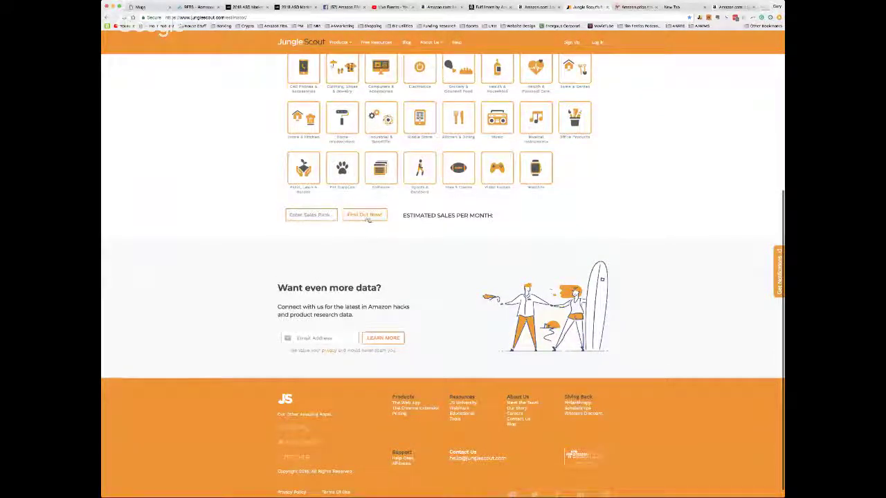
{"action": "key", "text": "super+v"}
{"action": "left_click", "coordinate": [367, 217]}
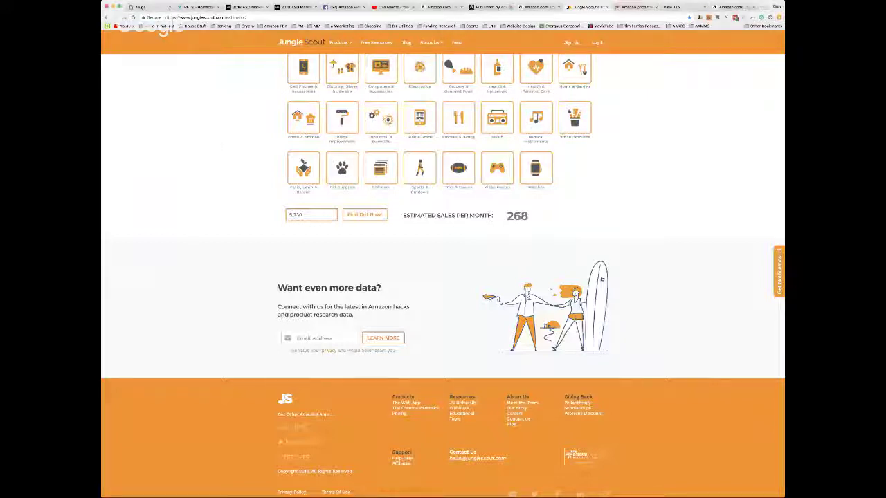
Search Amazon for ASIN B00BWHIXMM and open the Logitech Keyboard/Cover Case (Folio) for iPad listing
{"action": "left_click", "coordinate": [487, 7]}
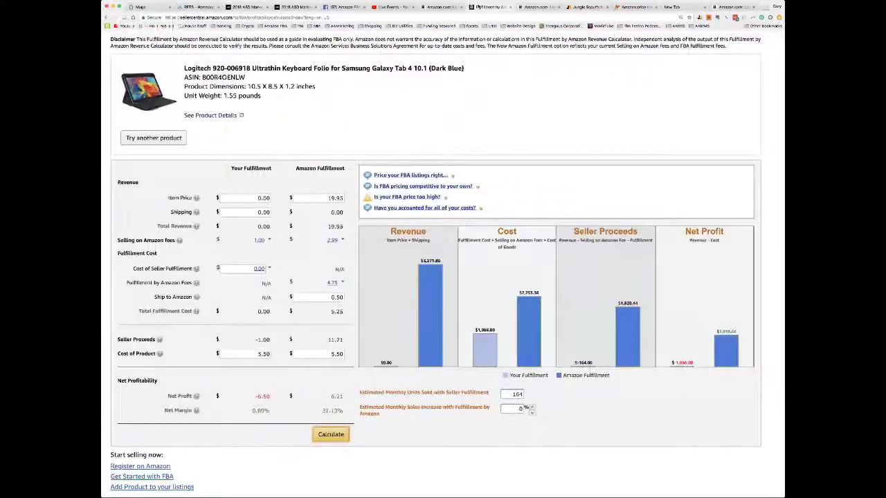
{"action": "left_click", "coordinate": [441, 7]}
{"action": "double_click", "coordinate": [297, 44]}
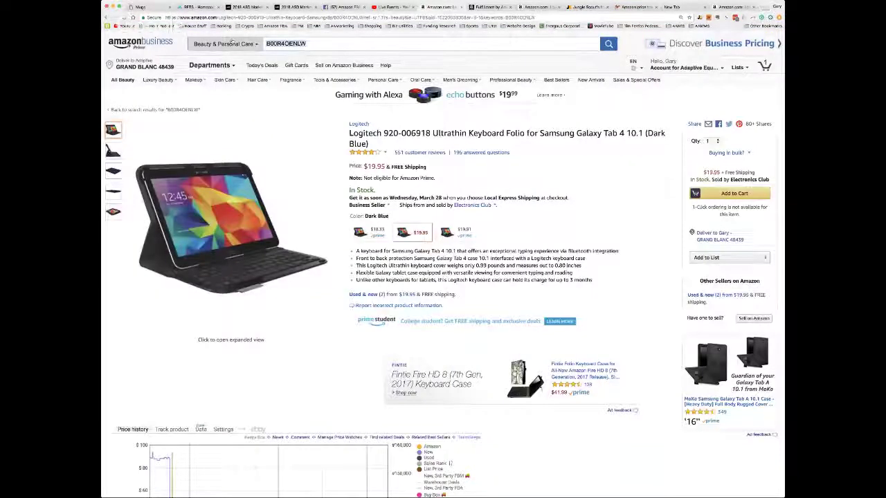
{"action": "type", "text": "B00BWHIXMM"}
{"action": "key", "text": "Return"}
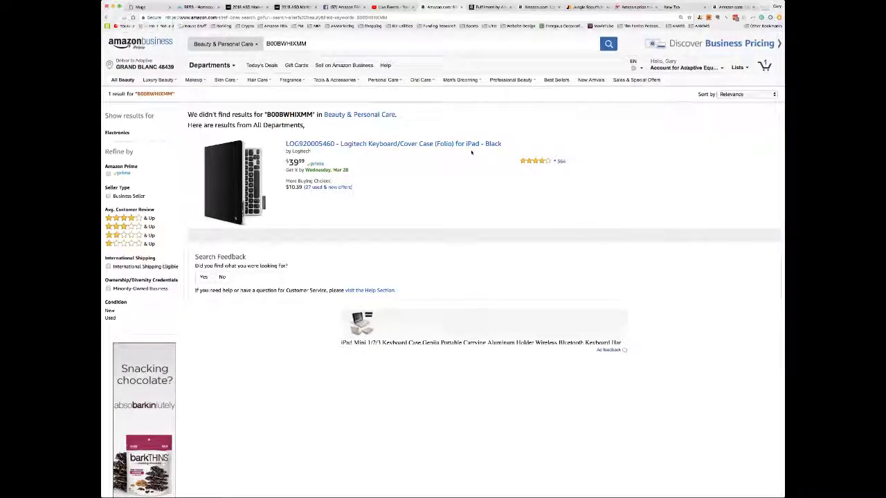
{"action": "left_click", "coordinate": [309, 144]}
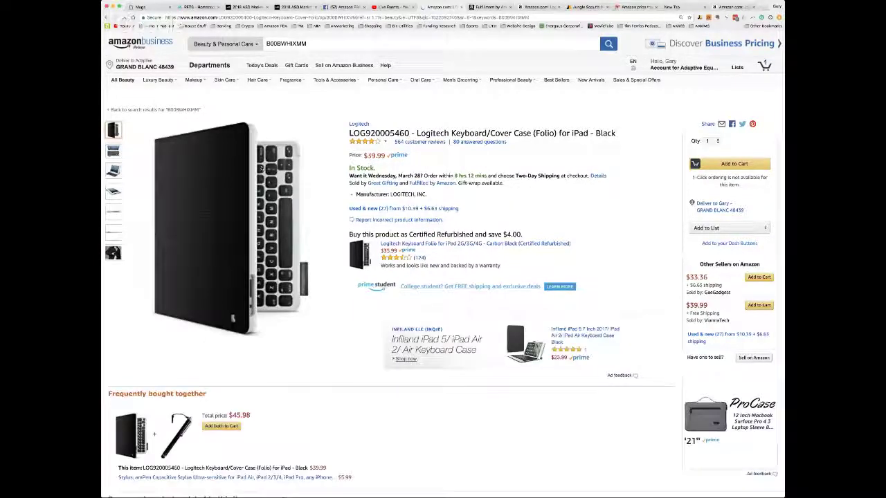
Return to the FBA Revenue Calculator and look up another product with ASIN B00BWHIXMM
{"action": "mouse_move", "coordinate": [217, 173]}
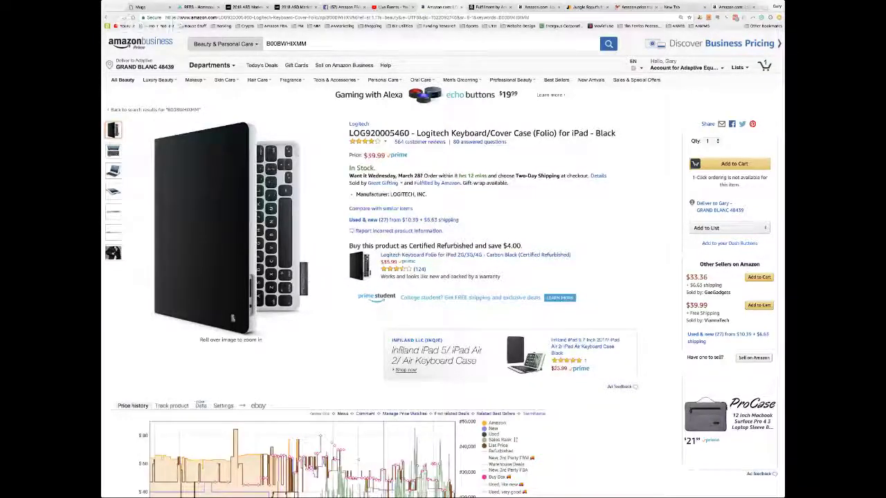
{"action": "key", "text": "ctrl+Tab"}
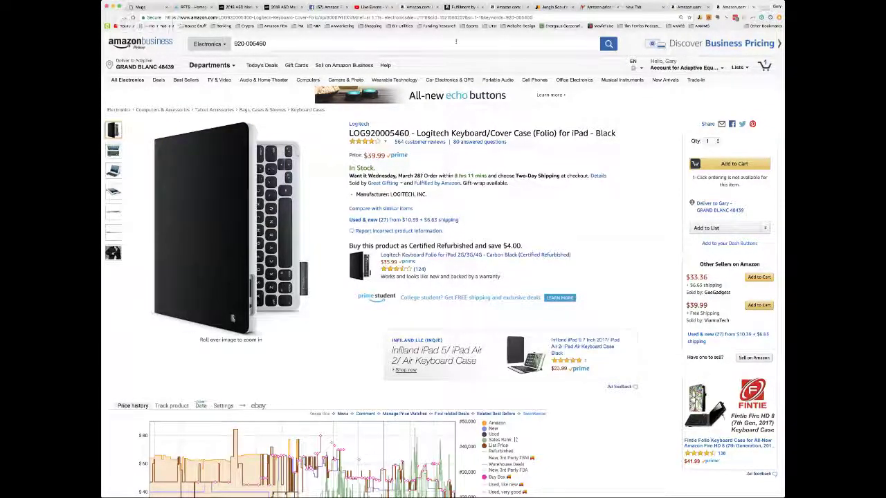
{"action": "left_click", "coordinate": [425, 8]}
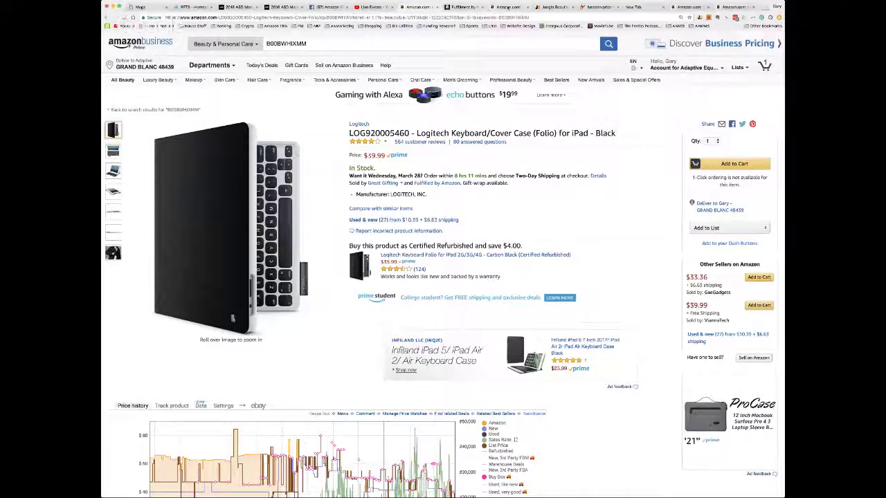
{"action": "left_click", "coordinate": [508, 8]}
{"action": "left_click", "coordinate": [465, 7]}
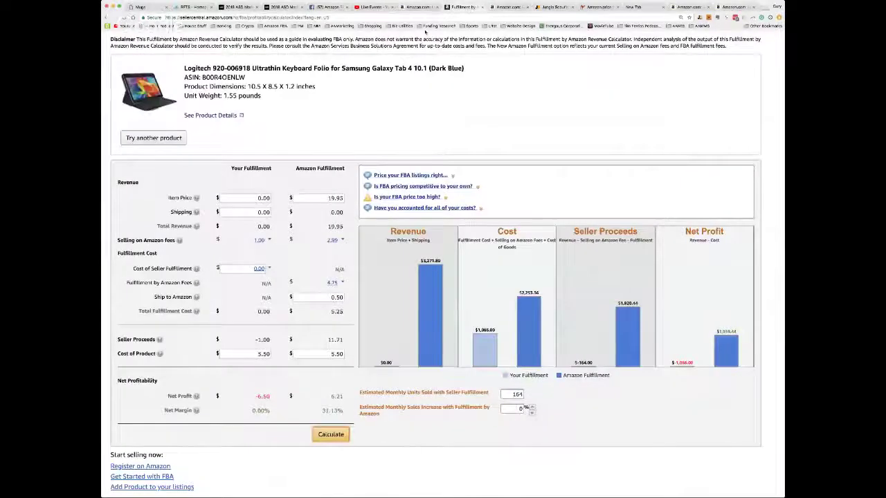
{"action": "left_click", "coordinate": [161, 137]}
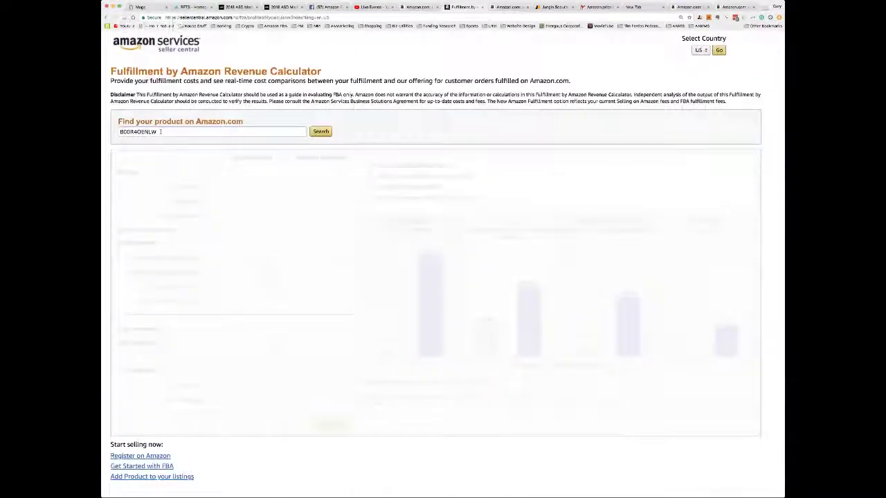
{"action": "double_click", "coordinate": [160, 132]}
{"action": "type", "text": "B00BWHIXMM"}
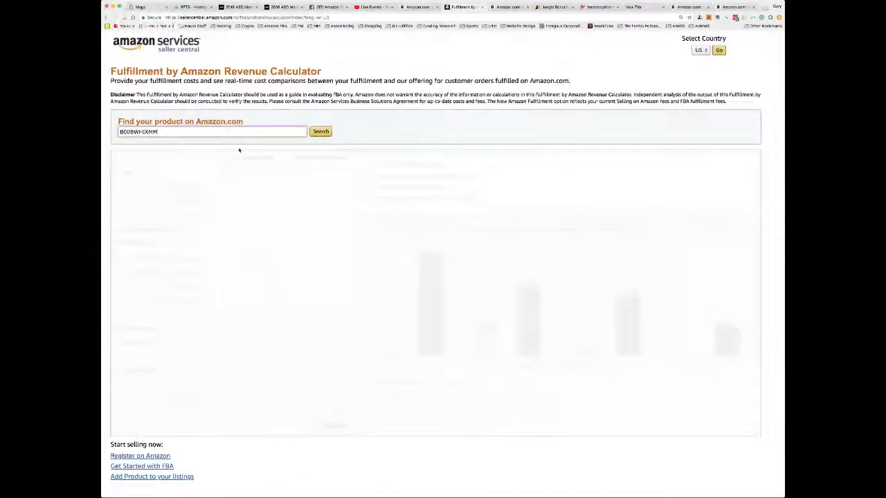
{"action": "left_click", "coordinate": [314, 133]}
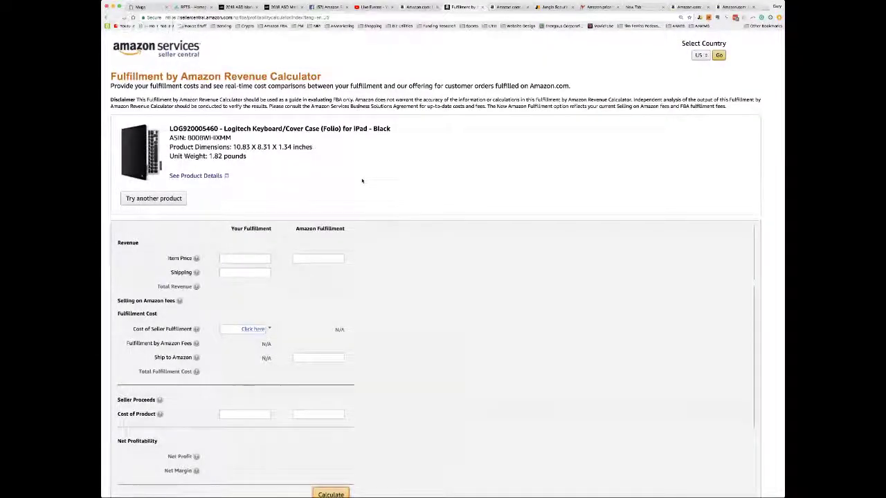
Set the Amazon Fulfillment item price to 39.99 and the Ship to Amazon cost to .50
{"action": "scroll", "coordinate": [361, 181], "scroll_direction": "down", "scroll_amount": 1}
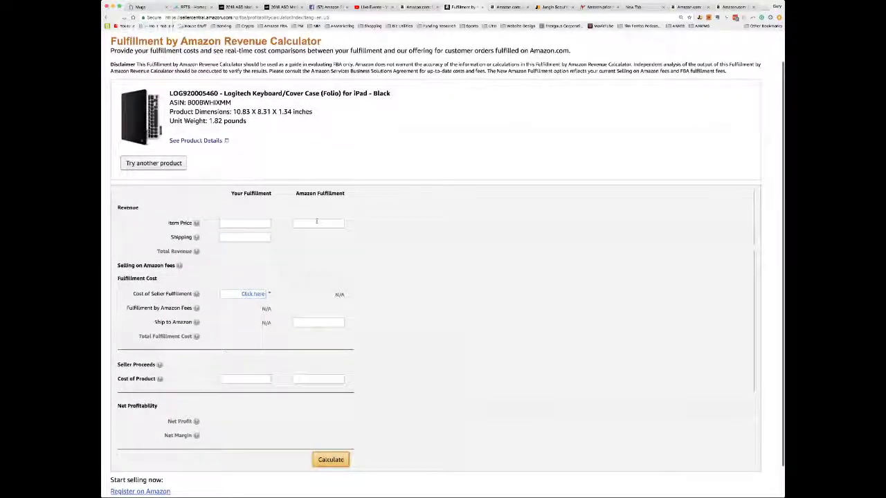
{"action": "left_click", "coordinate": [316, 222]}
{"action": "type", "text": "39"}
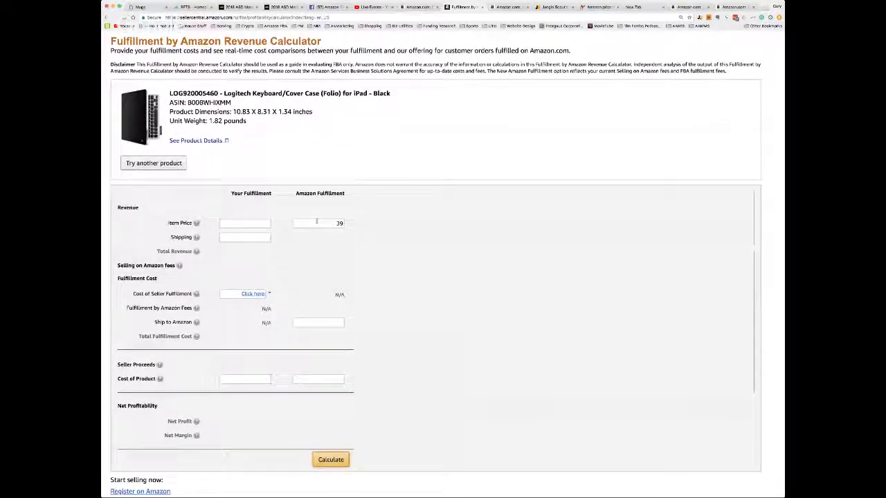
{"action": "type", "text": ".99"}
{"action": "left_click", "coordinate": [324, 323]}
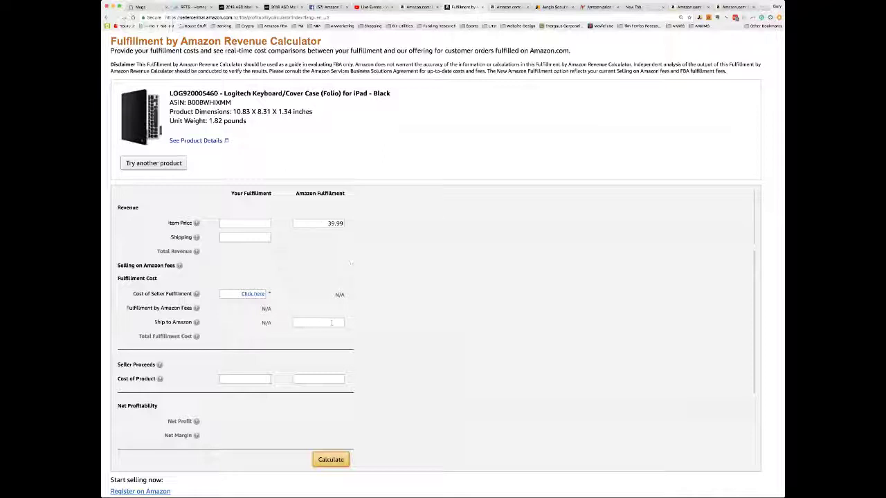
{"action": "type", "text": "1.30"}
{"action": "key", "text": "BackSpace"}
{"action": "key", "text": "BackSpace"}
{"action": "key", "text": "BackSpace"}
{"action": "key", "text": "BackSpace"}
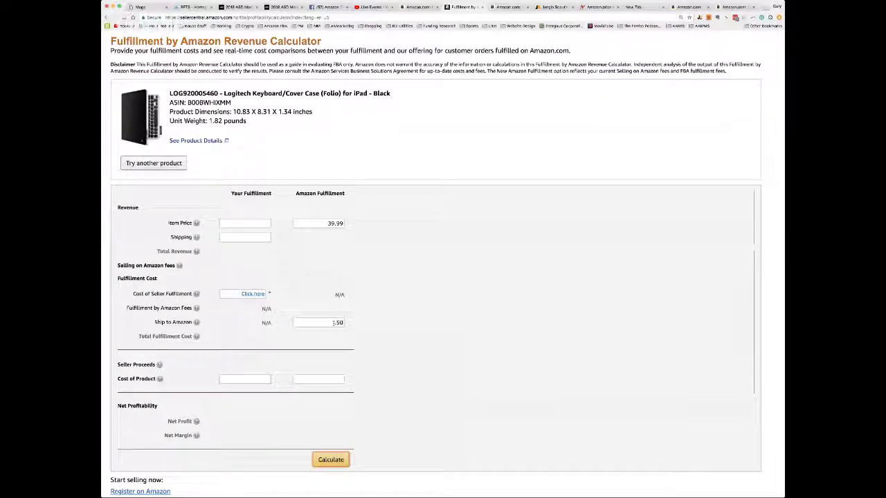
{"action": "type", "text": ".50"}
Set the product cost to 24.50 for both fulfillment options and calculate the profitability
{"action": "key", "text": "Tab"}
{"action": "type", "text": "24.50"}
{"action": "key", "text": "Tab"}
{"action": "type", "text": "24.50"}
{"action": "left_click", "coordinate": [331, 460]}
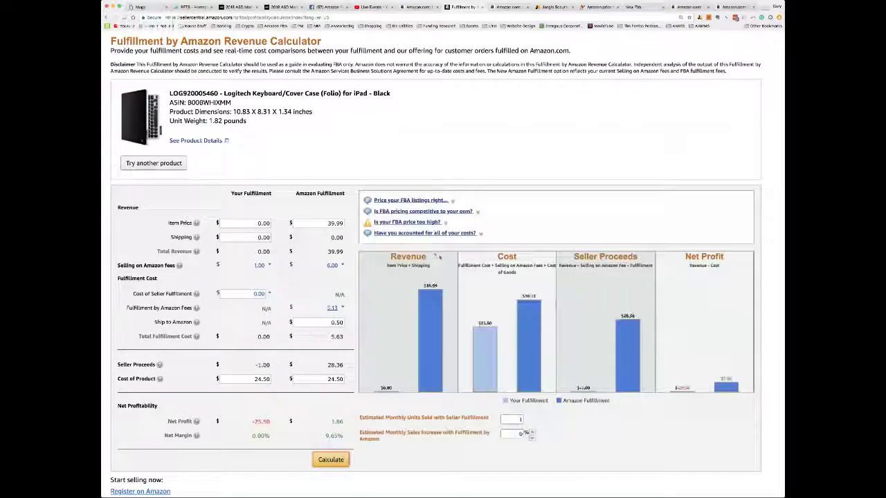
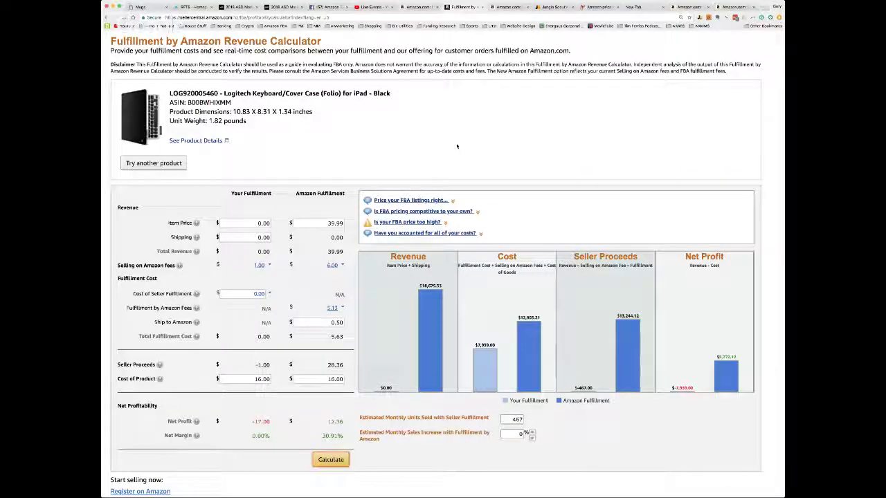
Close the Samsung folio listing and show the iPad folio listing's price history over the All range
{"action": "scroll", "coordinate": [457, 146], "scroll_direction": "up", "scroll_amount": 2}
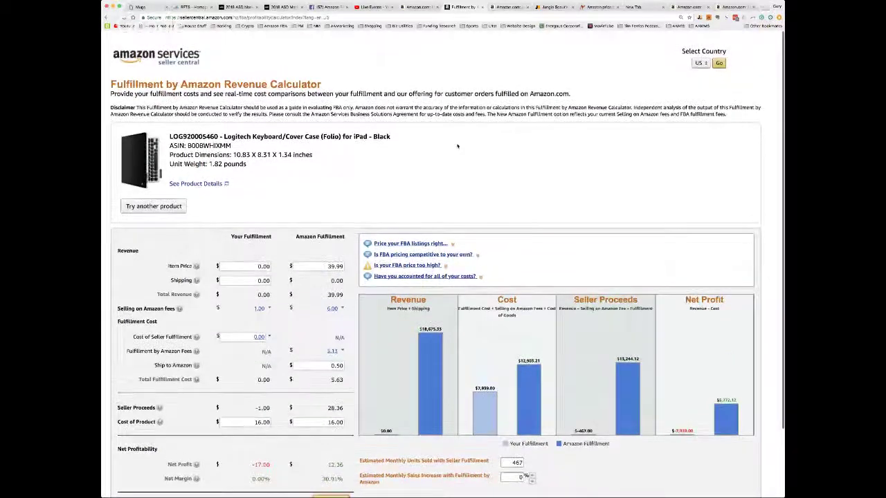
{"action": "left_click", "coordinate": [509, 7]}
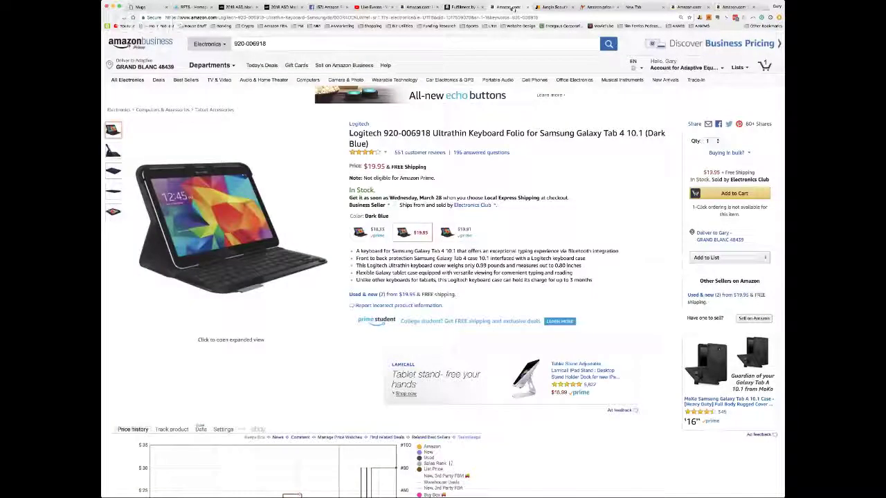
{"action": "left_click", "coordinate": [528, 7]}
{"action": "left_click", "coordinate": [415, 6]}
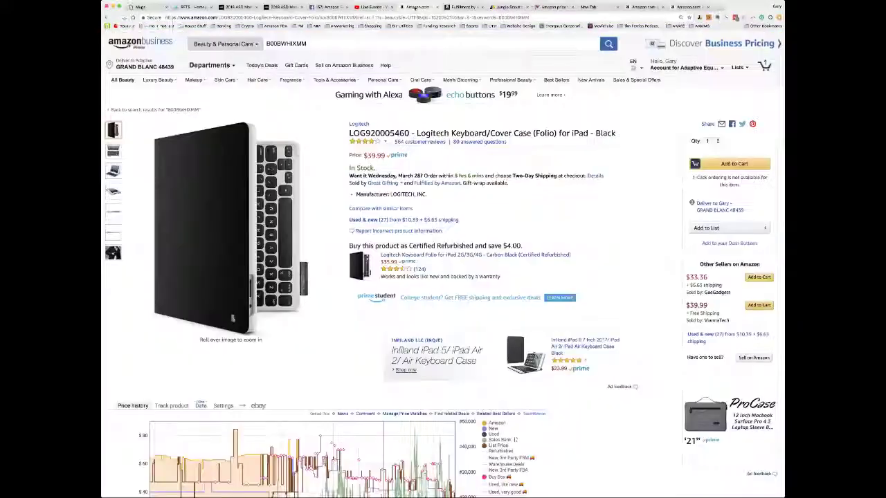
{"action": "scroll", "coordinate": [499, 237], "scroll_direction": "down", "scroll_amount": 4}
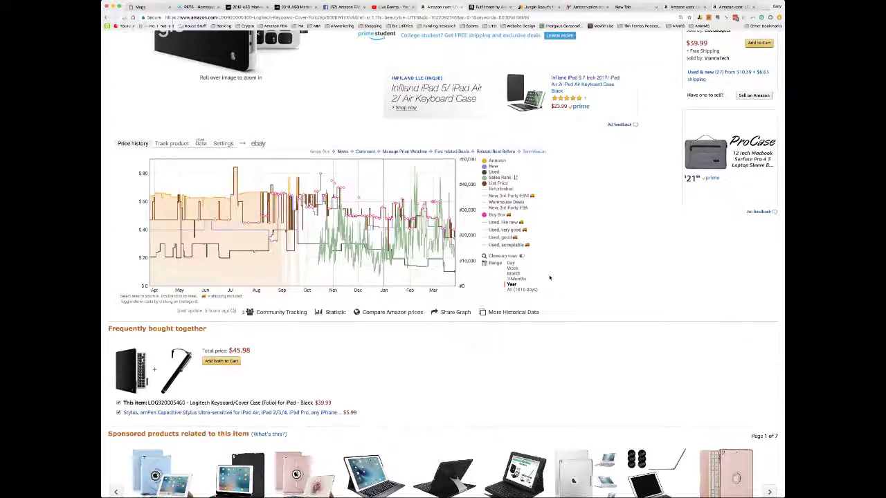
{"action": "left_click", "coordinate": [523, 289]}
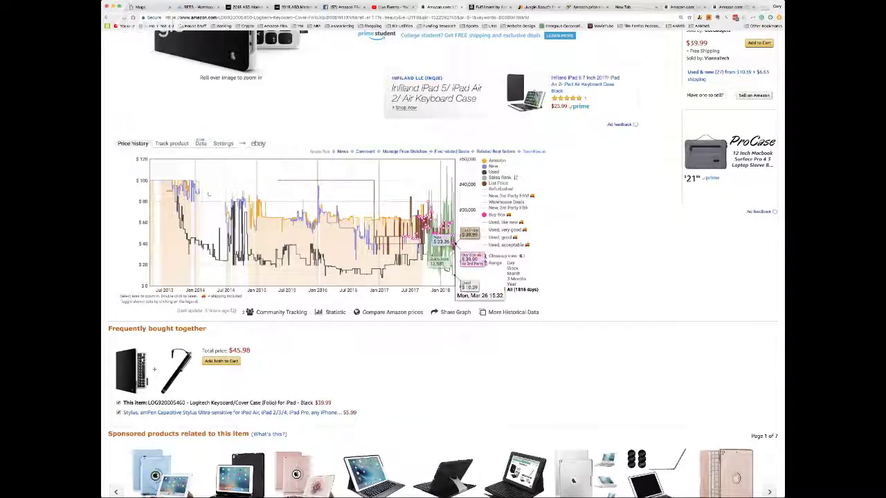
Review the iPad folio listing's product information, including its Best Sellers Rank
{"action": "scroll", "coordinate": [457, 242], "scroll_direction": "down", "scroll_amount": 5}
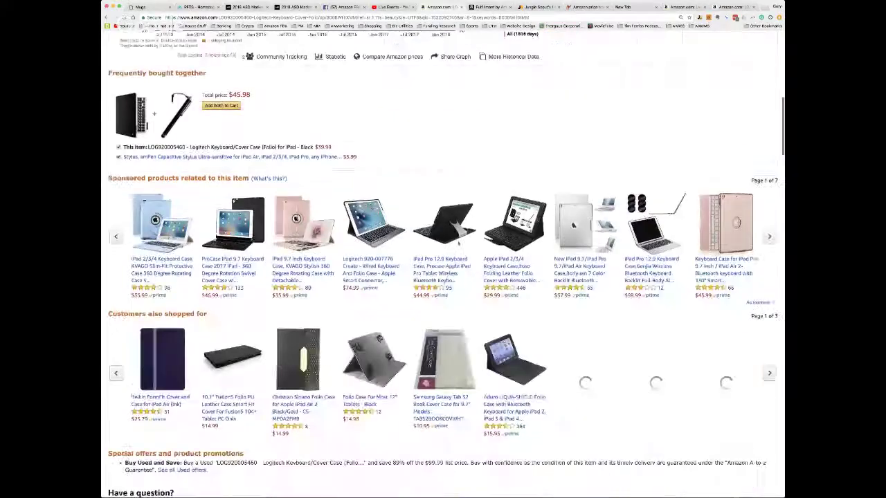
{"action": "scroll", "coordinate": [458, 243], "scroll_direction": "down", "scroll_amount": 4}
{"action": "scroll", "coordinate": [458, 242], "scroll_direction": "up", "scroll_amount": 14}
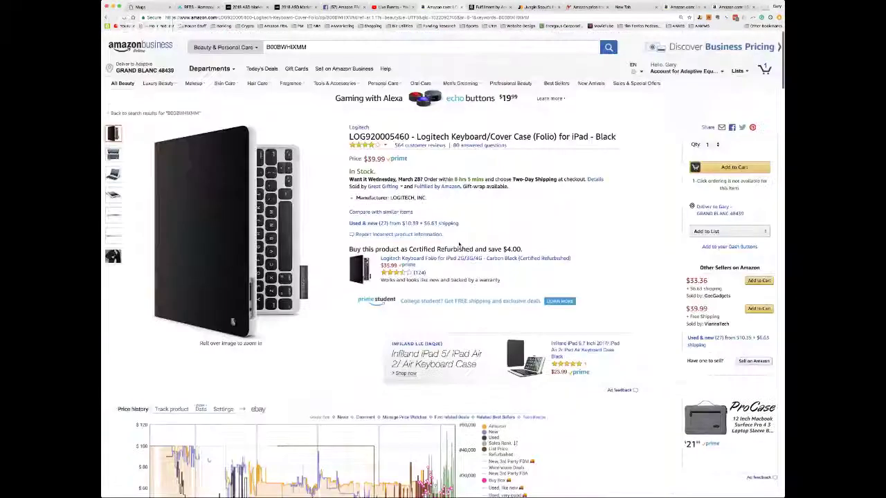
{"action": "scroll", "coordinate": [509, 233], "scroll_direction": "down", "scroll_amount": 15}
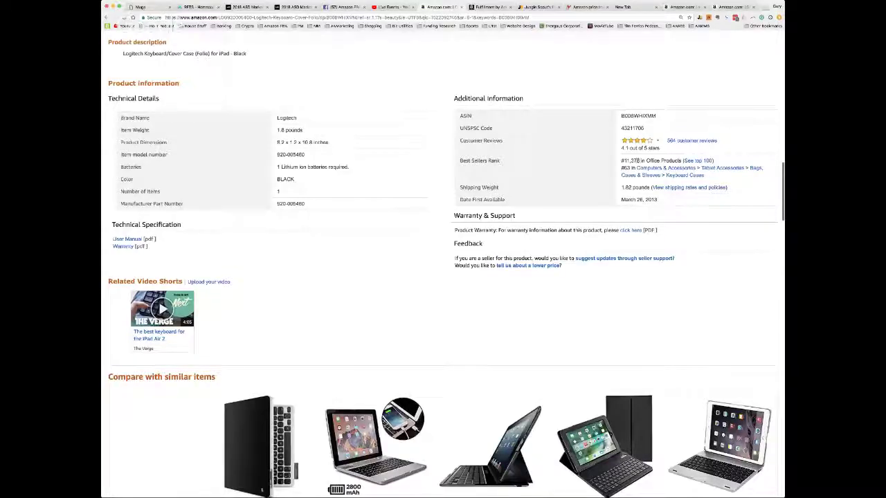
Copy the iPad folio's Best Sellers Rank number and switch to the Jungle Scout sales estimator
{"action": "left_click_drag", "start_coordinate": [640, 161], "coordinate": [624, 160]}
{"action": "key", "text": "ctrl+c"}
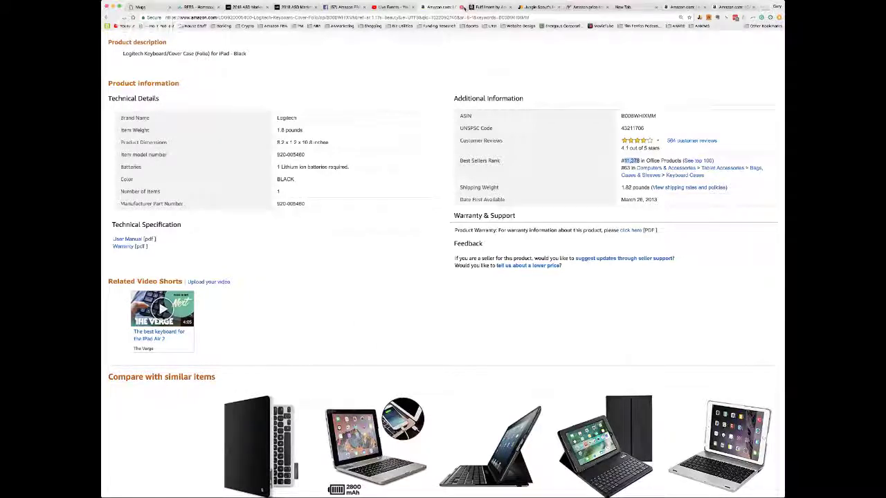
{"action": "left_click", "coordinate": [524, 9]}
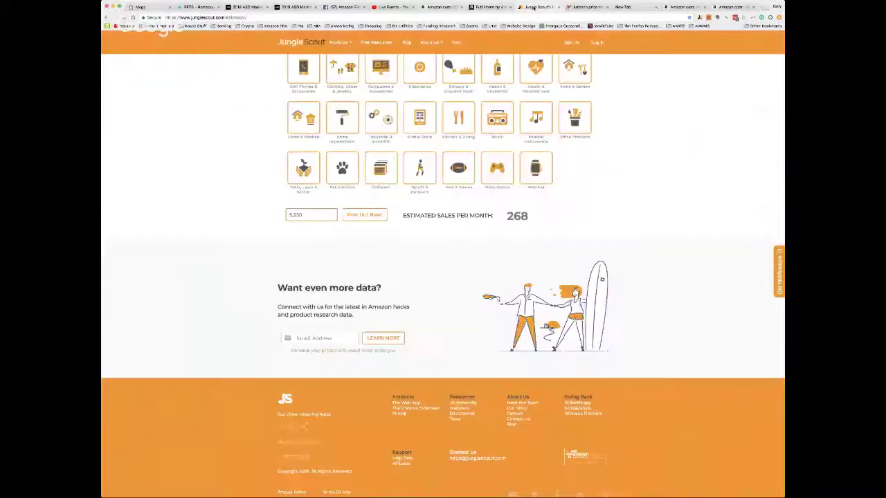
{"action": "scroll", "coordinate": [364, 200], "scroll_direction": "up", "scroll_amount": 2}
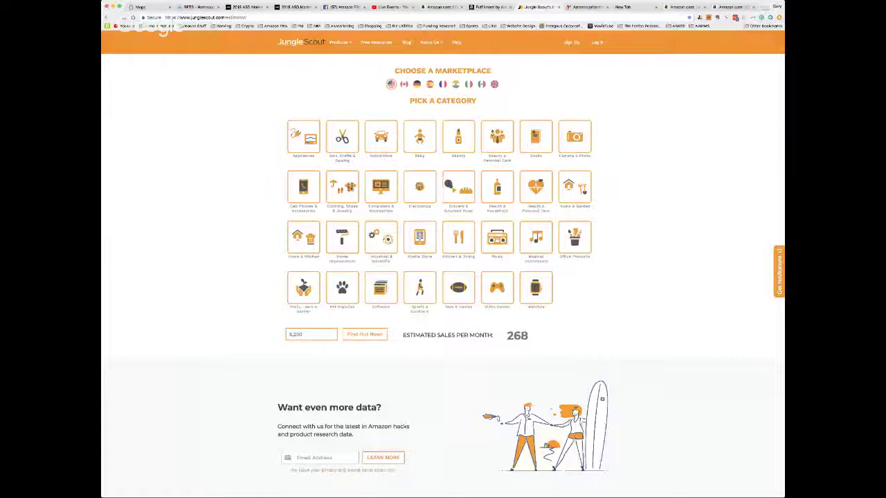
Check the iPad folio's rank category on its Amazon listing, and estimate monthly sales in Office Products for rank 11,378
{"action": "left_click", "coordinate": [681, 6]}
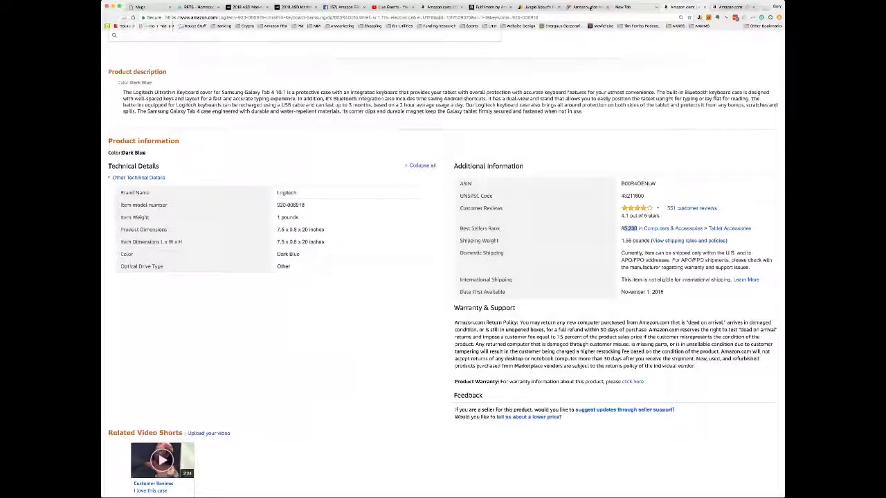
{"action": "left_click", "coordinate": [534, 7]}
{"action": "left_click", "coordinate": [493, 7]}
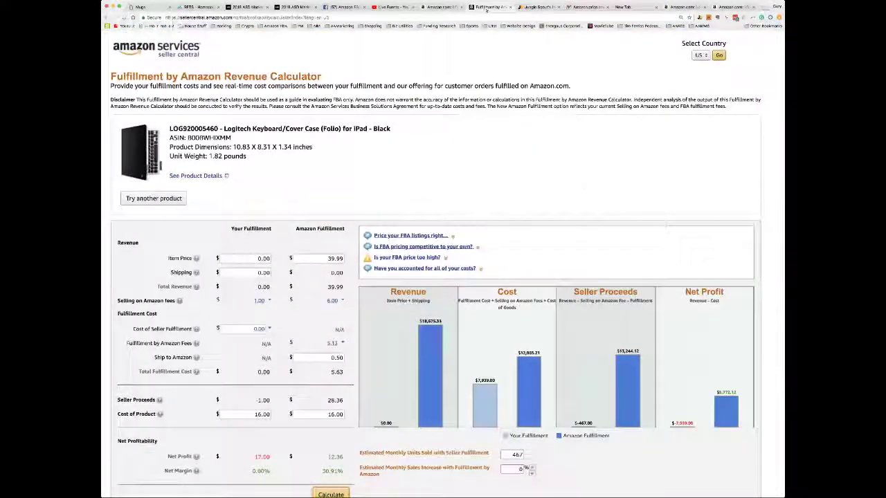
{"action": "left_click", "coordinate": [593, 8]}
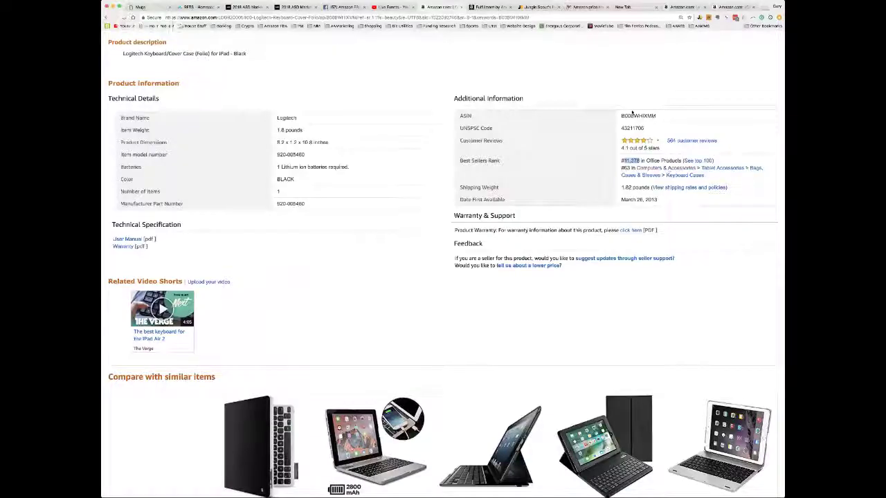
{"action": "left_click", "coordinate": [536, 7]}
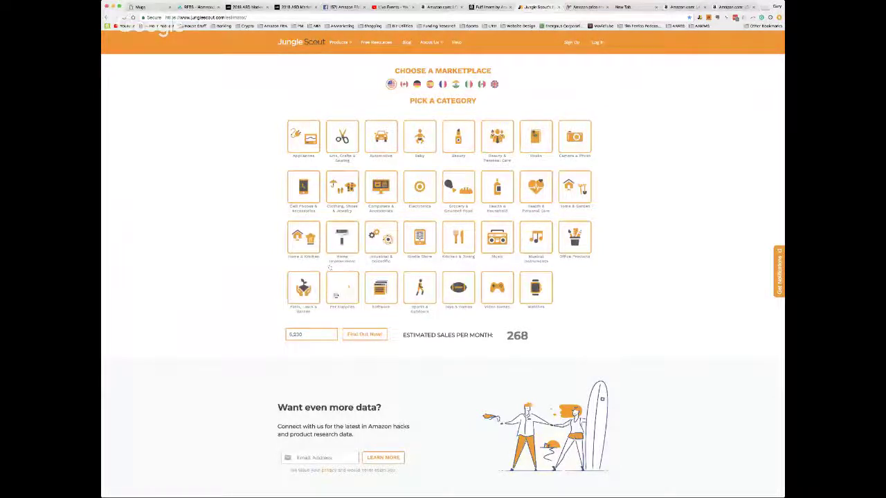
{"action": "left_click", "coordinate": [574, 237]}
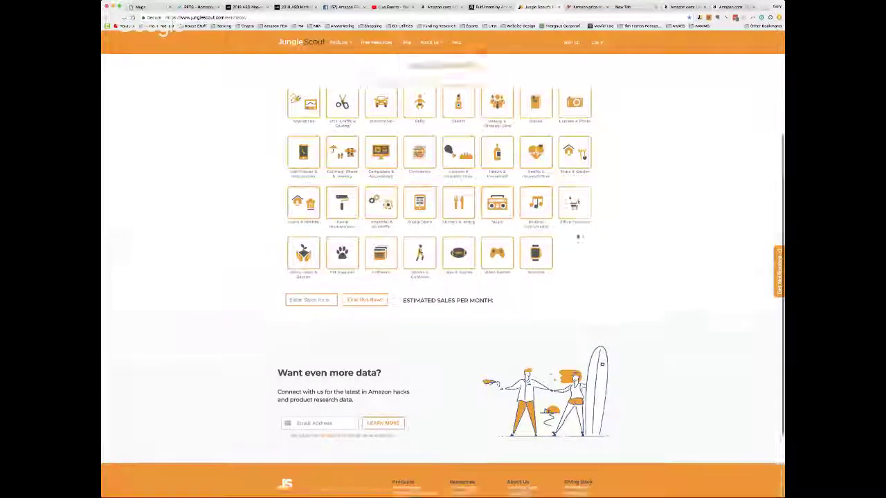
{"action": "left_click", "coordinate": [311, 203]}
{"action": "key", "text": "ctrl+v"}
{"action": "left_click", "coordinate": [369, 205]}
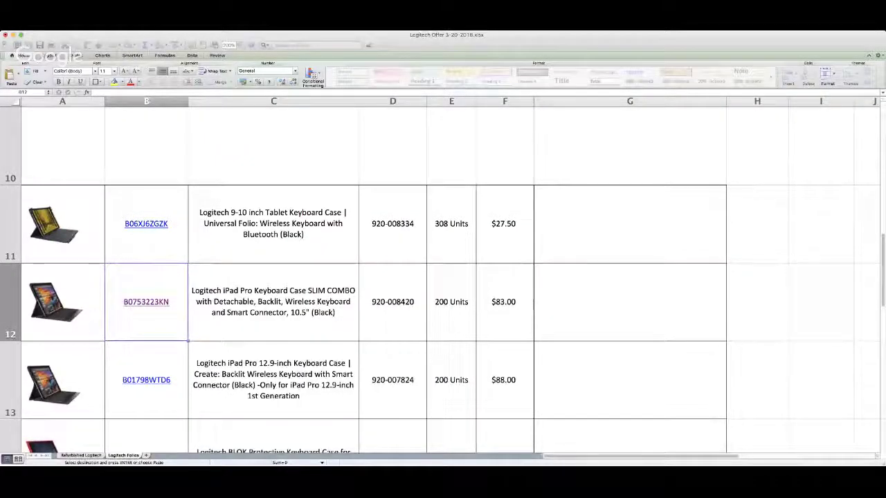
Review the offers in the Logitech Folios sheet, and search Amazon for B0753223KN to open the 10.5-inch iPad Pro SLIM COMBO listing
{"action": "scroll", "coordinate": [443, 277], "scroll_direction": "down", "scroll_amount": 7}
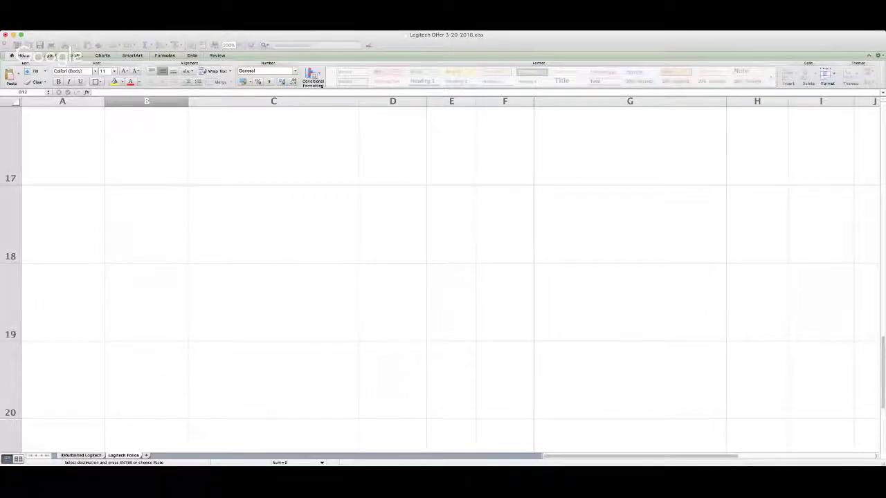
{"action": "scroll", "coordinate": [442, 277], "scroll_direction": "up", "scroll_amount": 10}
{"action": "scroll", "coordinate": [443, 276], "scroll_direction": "down", "scroll_amount": 1}
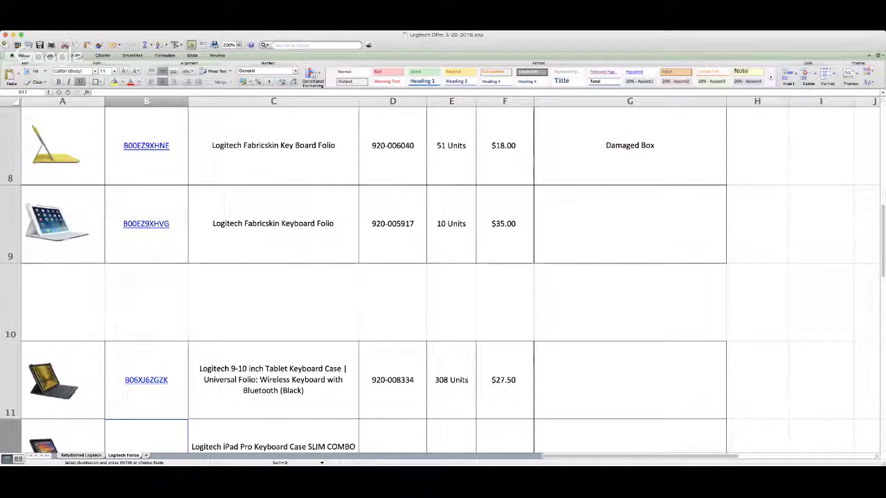
{"action": "scroll", "coordinate": [443, 277], "scroll_direction": "down", "scroll_amount": 2}
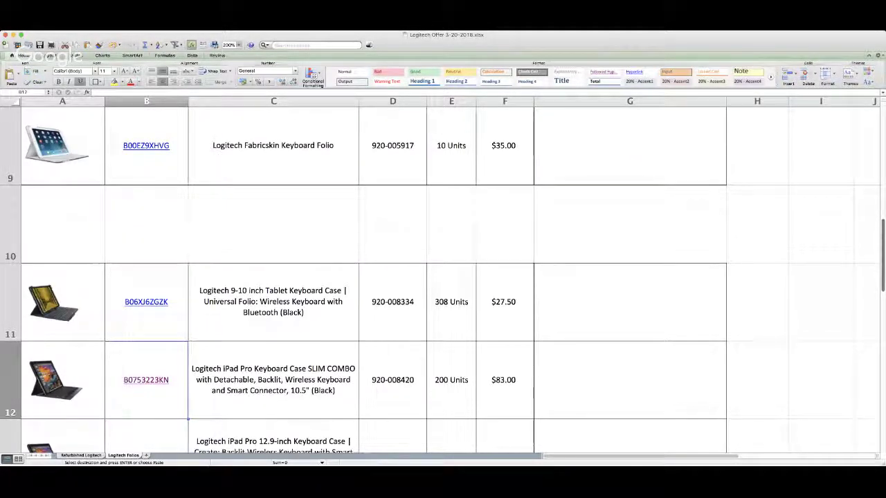
{"action": "scroll", "coordinate": [443, 277], "scroll_direction": "down", "scroll_amount": 2}
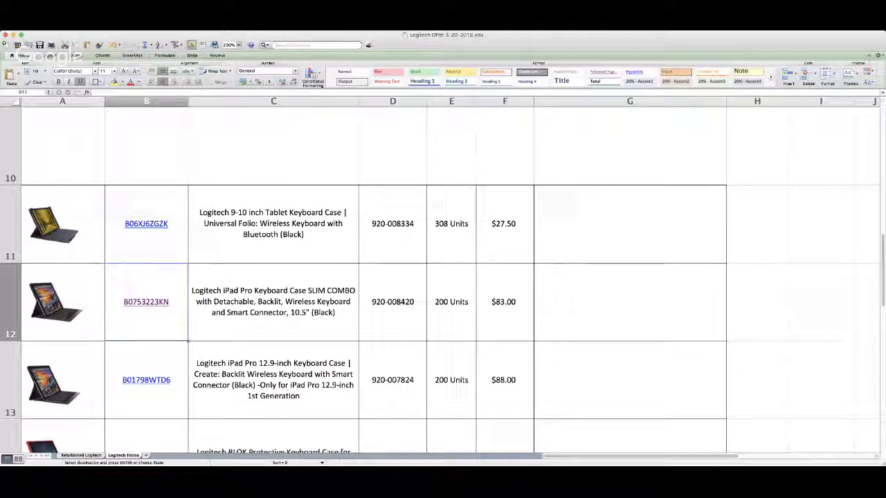
{"action": "key", "text": "super+Tab"}
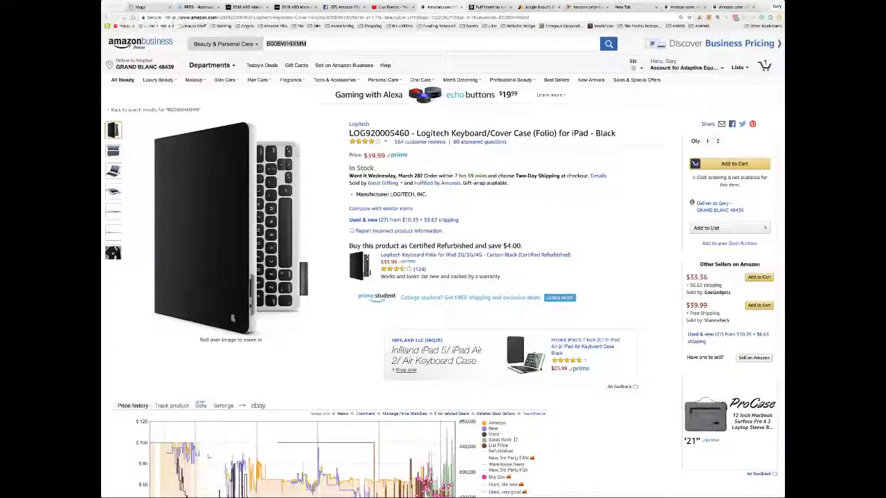
{"action": "double_click", "coordinate": [313, 43]}
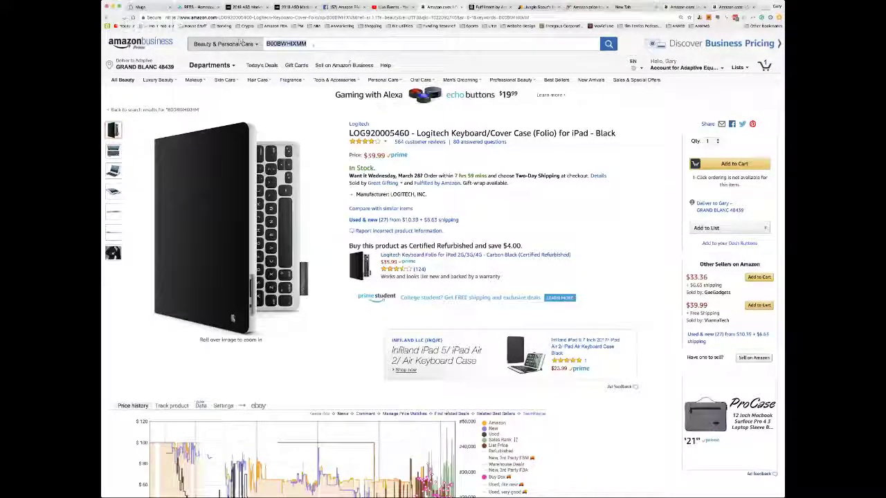
{"action": "type", "text": "B0753223KN"}
{"action": "key", "text": "Return"}
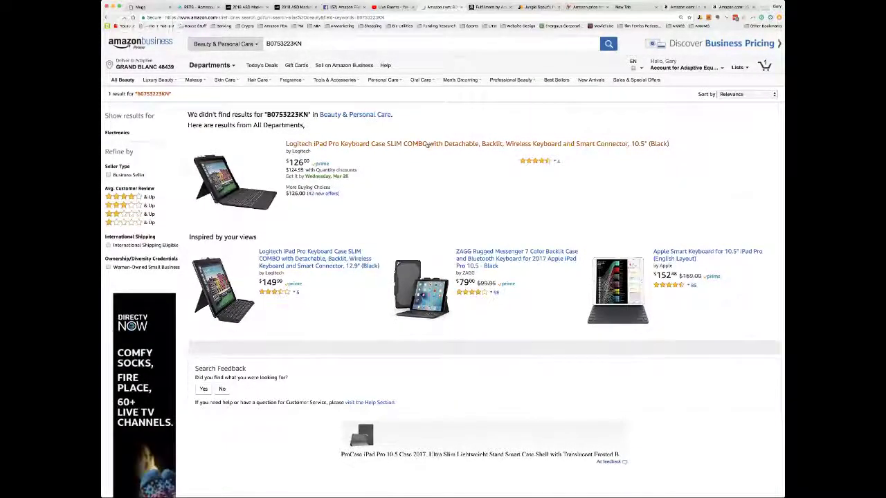
{"action": "left_click", "coordinate": [427, 144]}
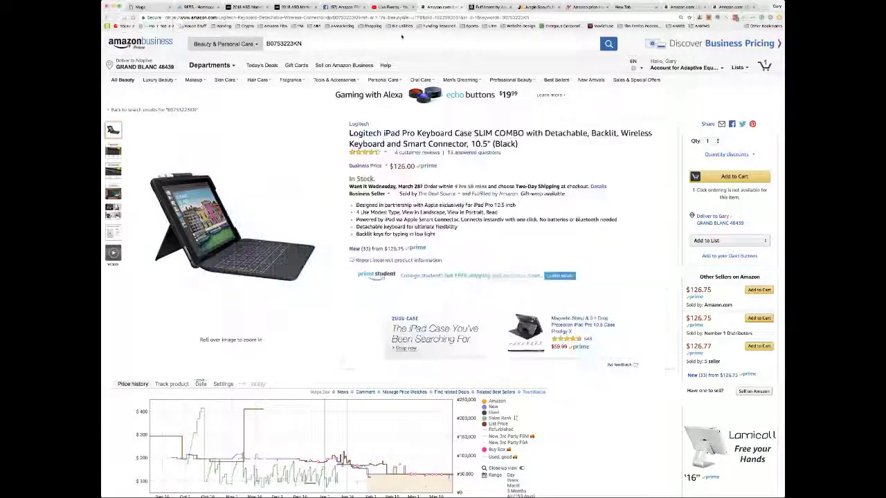
Replace the product in the FBA Revenue Calculator with the SLIM COMBO keyboard case, B0753223KN
{"action": "left_click", "coordinate": [486, 7]}
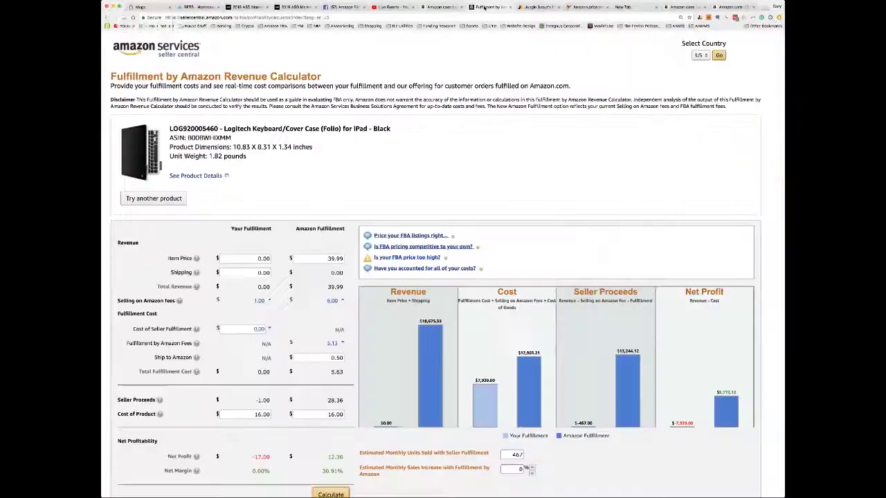
{"action": "left_click", "coordinate": [159, 197]}
{"action": "left_click_drag", "start_coordinate": [170, 137], "coordinate": [121, 137]}
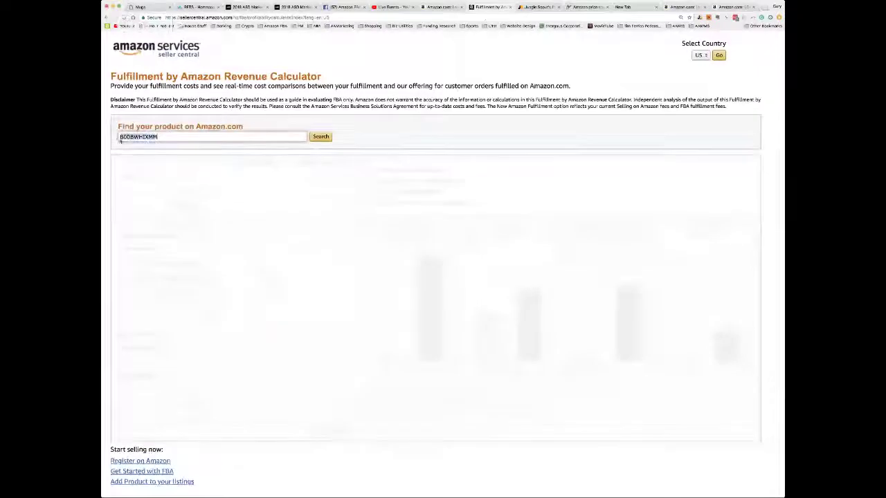
{"action": "type", "text": "B0753223KN"}
{"action": "left_click", "coordinate": [323, 138]}
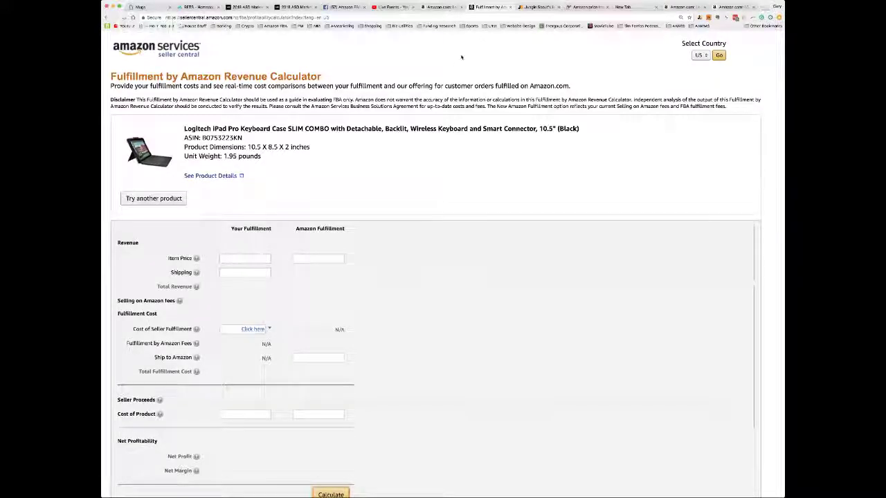
Check the SLIM COMBO's Amazon price, and set the Amazon Fulfillment item price to 126 and Ship to Amazon cost to .50
{"action": "left_click", "coordinate": [441, 8]}
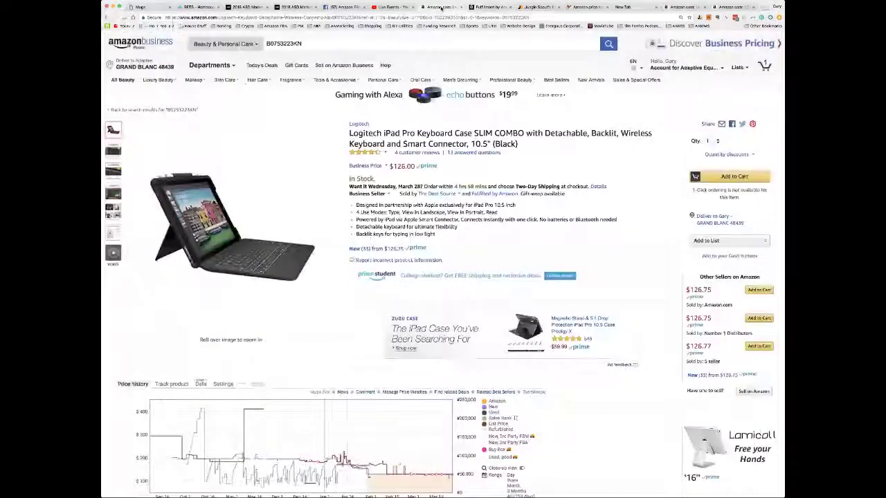
{"action": "left_click", "coordinate": [491, 7]}
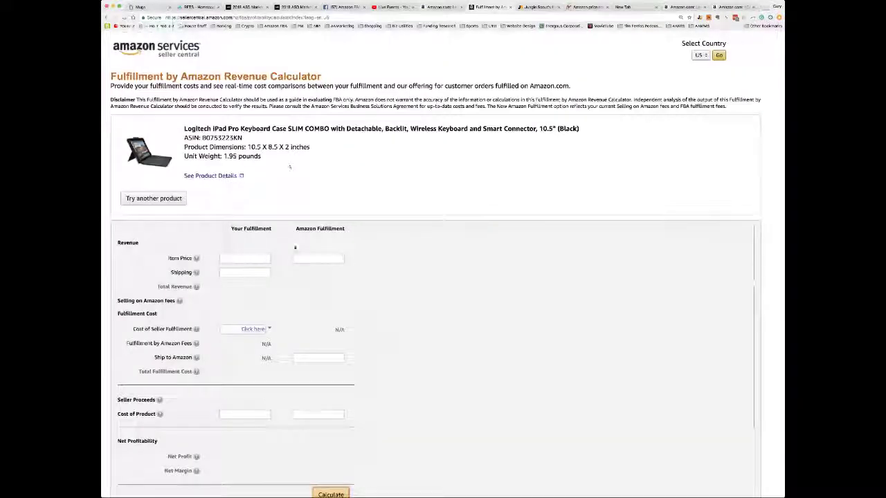
{"action": "left_click", "coordinate": [324, 256]}
{"action": "type", "text": "126"}
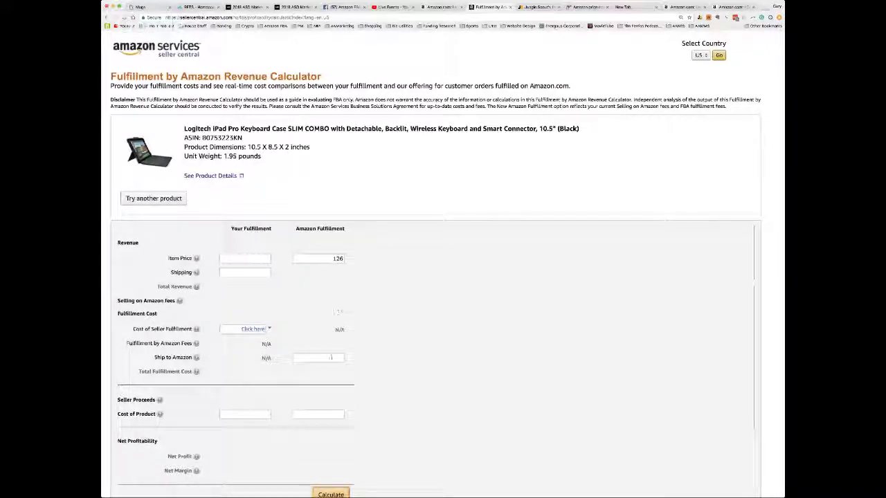
{"action": "left_click", "coordinate": [333, 356]}
{"action": "type", "text": ".5"}
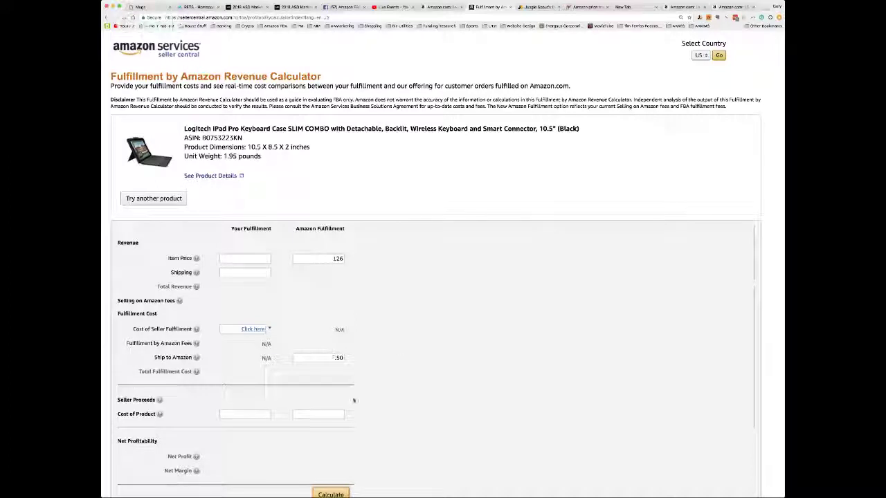
Set the product cost to 83, calculate the profitability, and set the estimated monthly units sold to 200
{"action": "left_click", "coordinate": [337, 414]}
{"action": "type", "text": "83"}
{"action": "left_click", "coordinate": [331, 494]}
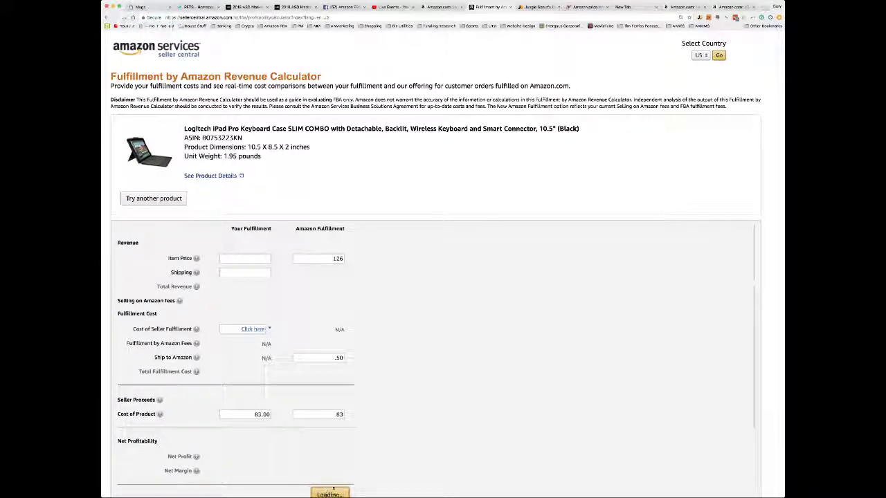
{"action": "scroll", "coordinate": [553, 281], "scroll_direction": "down", "scroll_amount": 1}
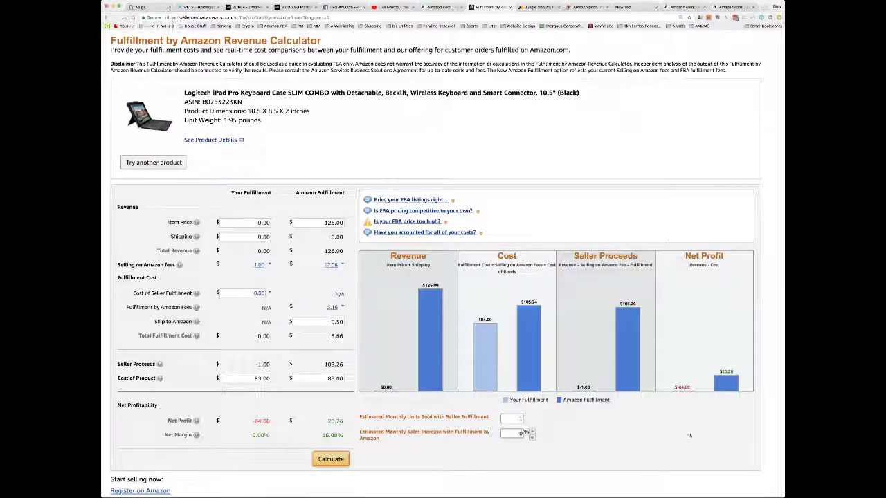
{"action": "left_click", "coordinate": [518, 419]}
{"action": "type", "text": "200"}
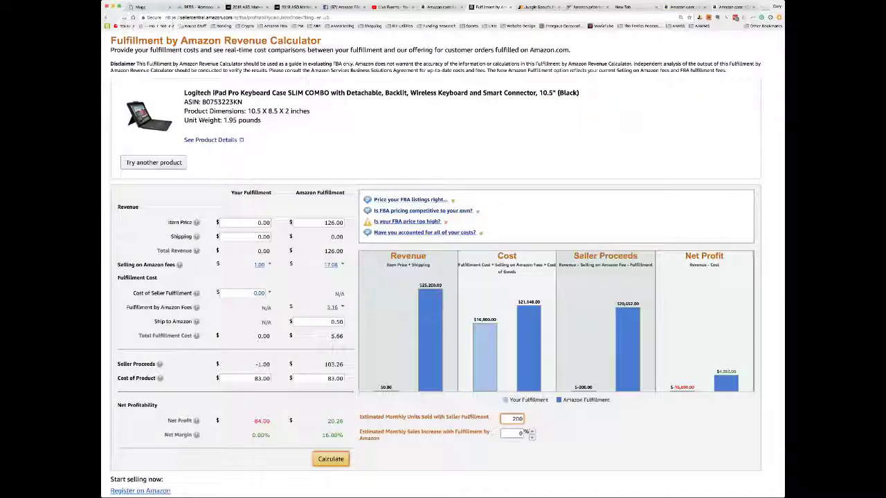
Find the Best Sellers Rank in the SLIM COMBO listing's product information and select the rank number
{"action": "left_click", "coordinate": [539, 8]}
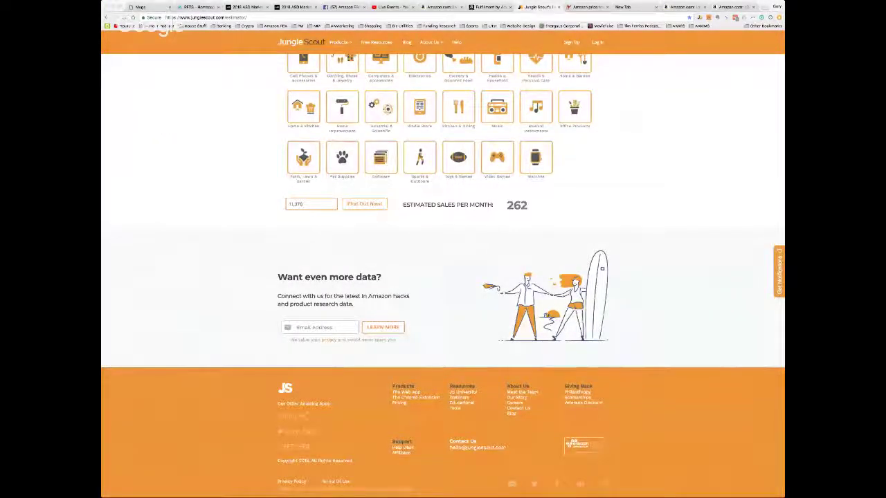
{"action": "left_click", "coordinate": [439, 7]}
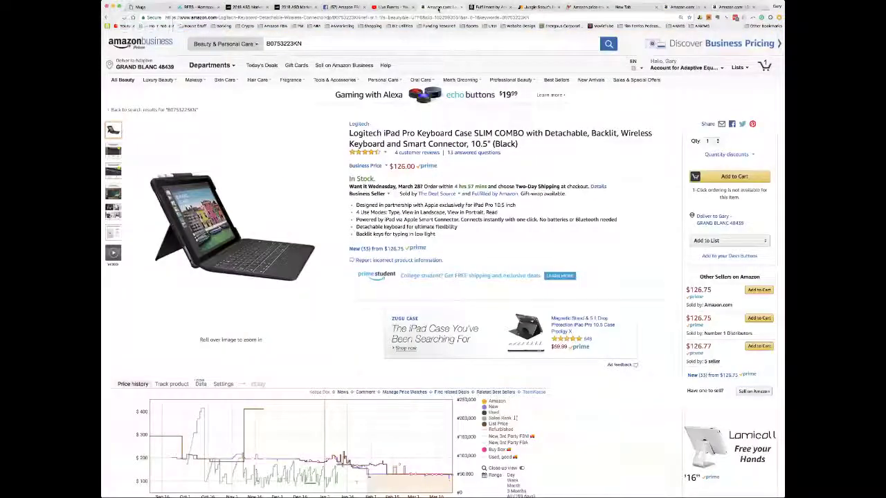
{"action": "scroll", "coordinate": [445, 258], "scroll_direction": "down", "scroll_amount": 3}
{"action": "scroll", "coordinate": [445, 258], "scroll_direction": "down", "scroll_amount": 10}
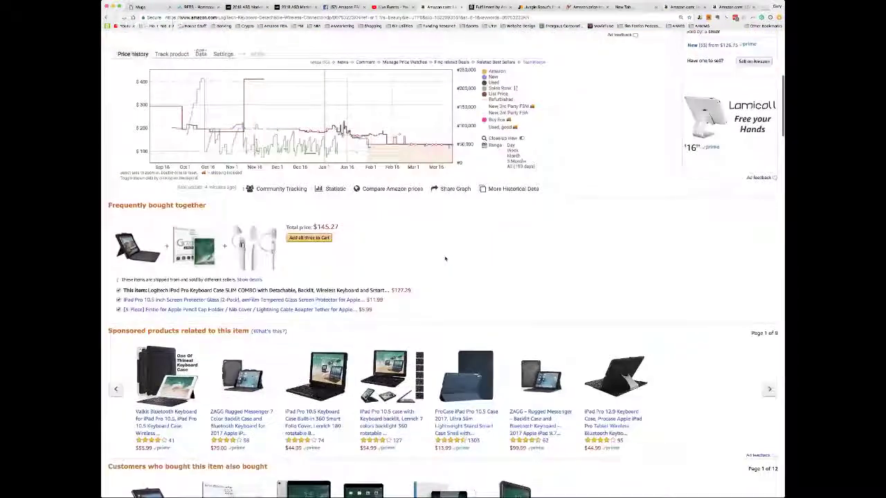
{"action": "scroll", "coordinate": [445, 259], "scroll_direction": "down", "scroll_amount": 5}
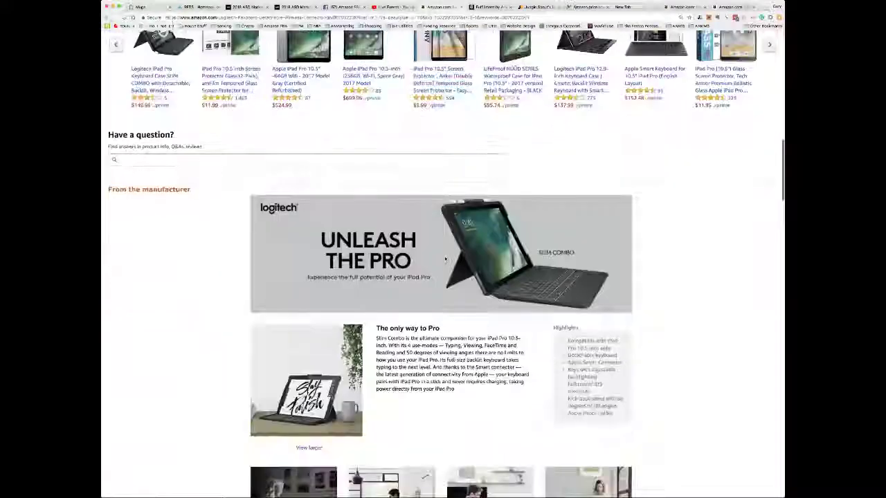
{"action": "scroll", "coordinate": [445, 260], "scroll_direction": "down", "scroll_amount": 10}
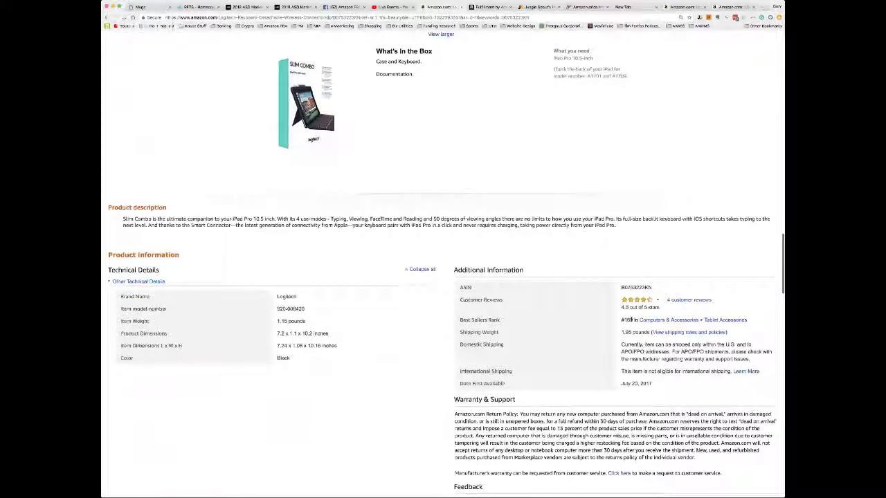
{"action": "left_click_drag", "start_coordinate": [620, 320], "coordinate": [633, 319]}
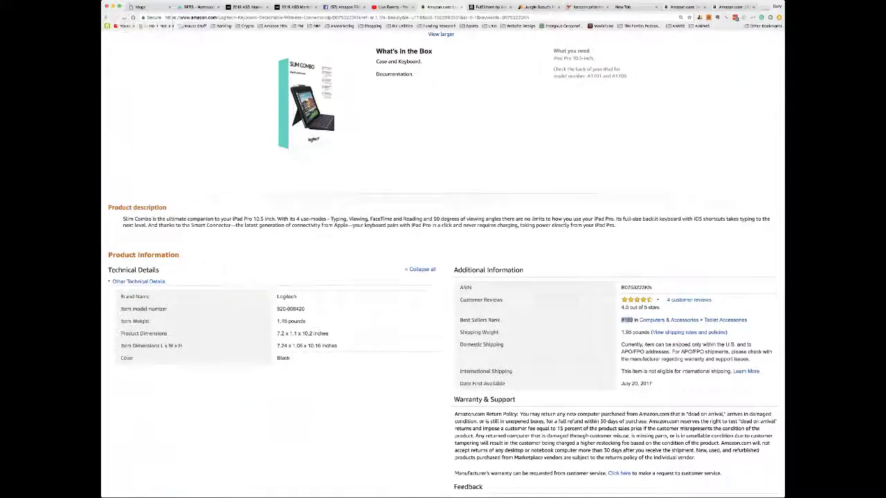
Estimate the SLIM COMBO's monthly sales in Jungle Scout from its Amazon Best Sellers Rank
{"action": "left_click", "coordinate": [734, 17]}
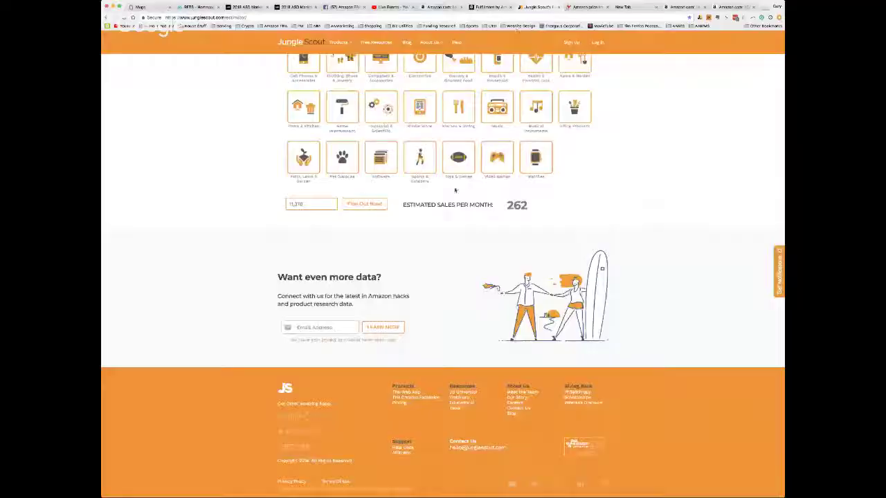
{"action": "scroll", "coordinate": [455, 190], "scroll_direction": "up", "scroll_amount": 3}
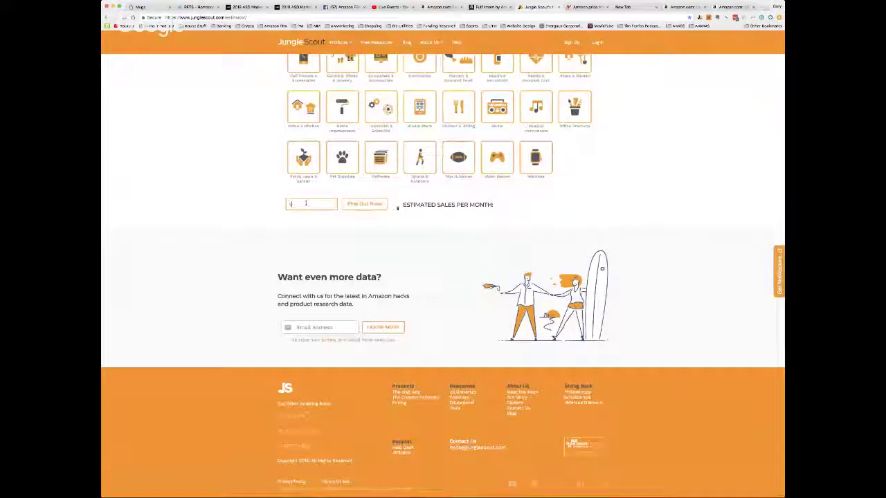
{"action": "type", "text": "888"}
{"action": "left_click", "coordinate": [371, 205]}
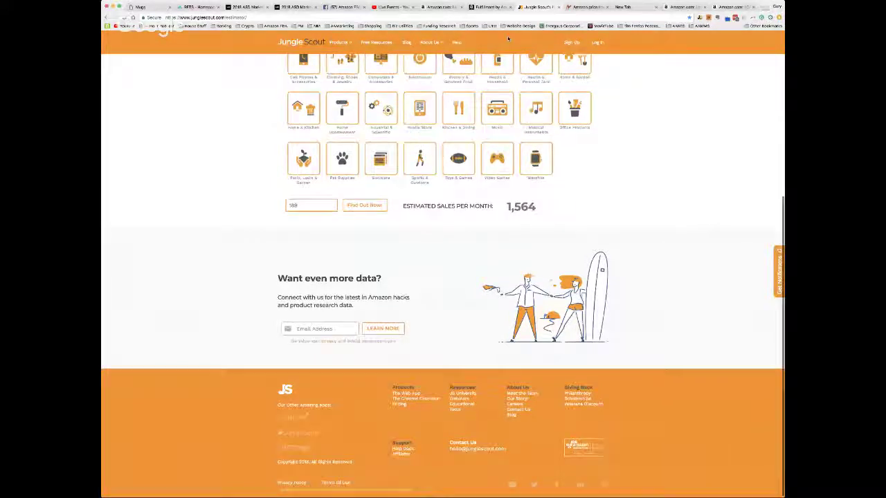
Review the price history chart and competing seller offers on the SLIM COMBO's Amazon listing
{"action": "left_click", "coordinate": [442, 7]}
{"action": "left_click", "coordinate": [492, 7]}
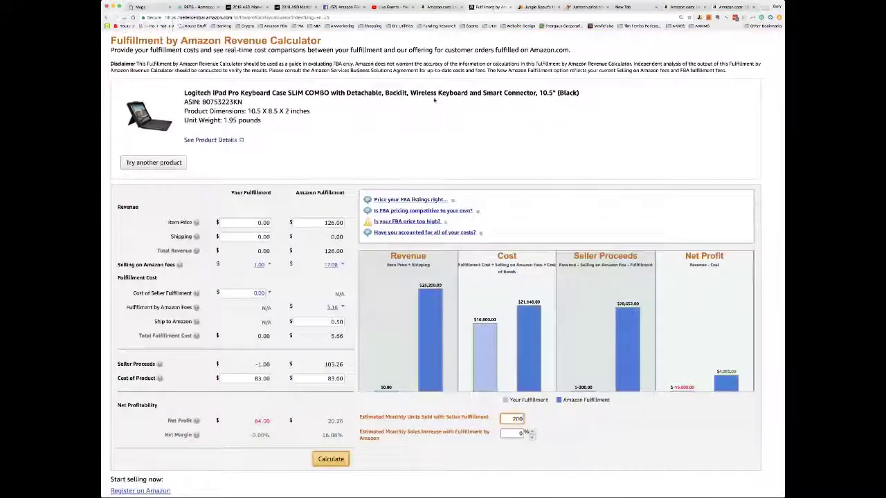
{"action": "left_click", "coordinate": [443, 7]}
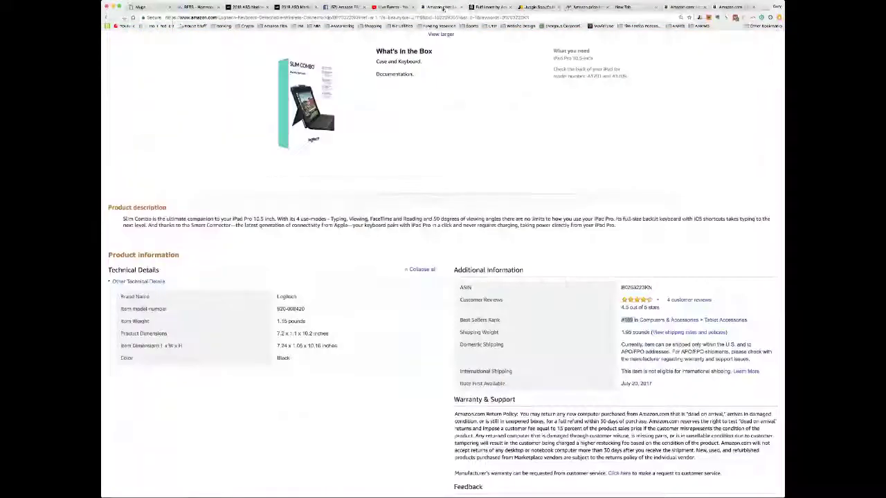
{"action": "scroll", "coordinate": [468, 62], "scroll_direction": "up", "scroll_amount": 20}
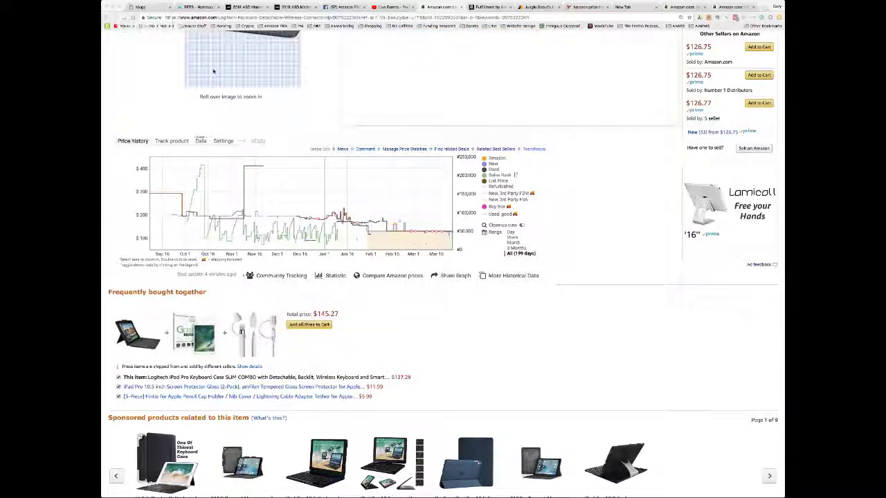
{"action": "scroll", "coordinate": [218, 70], "scroll_direction": "down", "scroll_amount": 1}
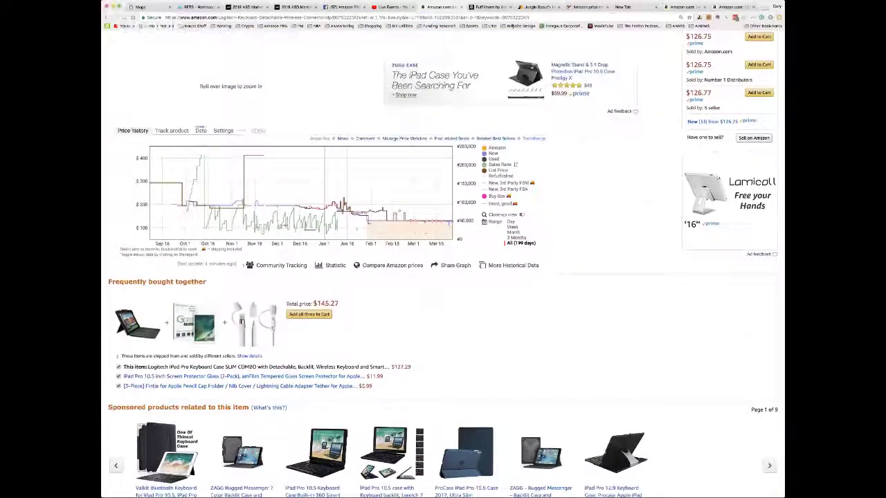
Return to the FBA Revenue Calculator, set the SLIM COMBO's Amazon Fulfillment product cost to 75 and calculate the profitability
{"action": "left_click", "coordinate": [530, 8]}
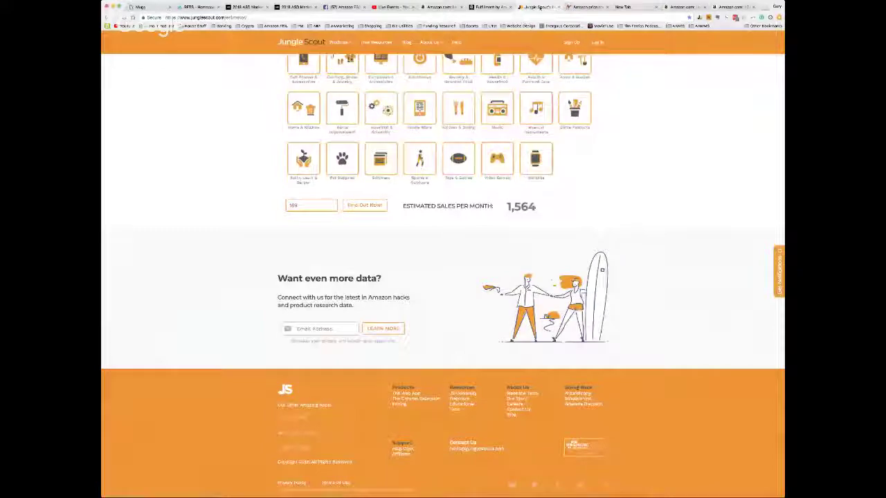
{"action": "left_click", "coordinate": [492, 9]}
{"action": "scroll", "coordinate": [415, 312], "scroll_direction": "up", "scroll_amount": 2}
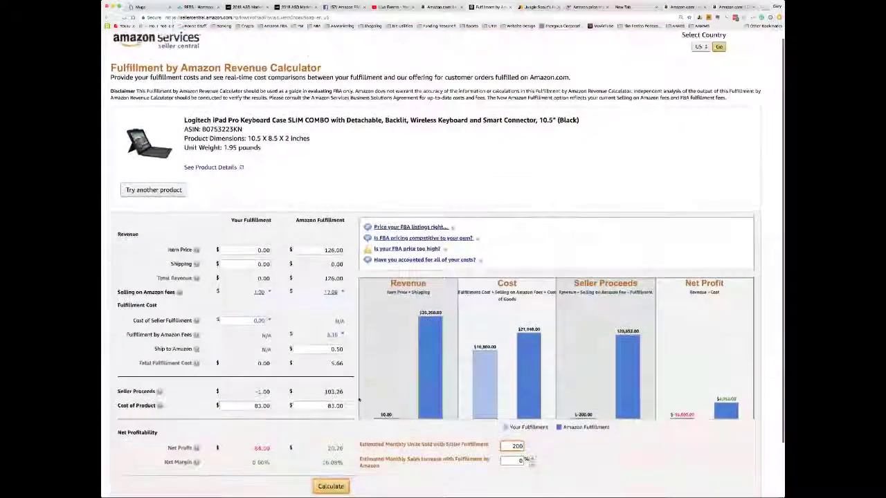
{"action": "scroll", "coordinate": [341, 470], "scroll_direction": "down", "scroll_amount": 2}
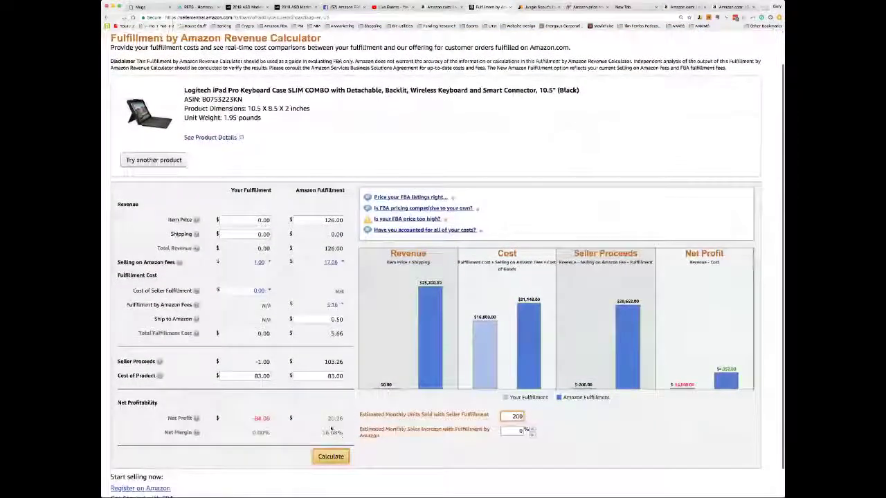
{"action": "left_click_drag", "start_coordinate": [324, 376], "coordinate": [370, 377]}
{"action": "type", "text": "75"}
{"action": "left_click", "coordinate": [337, 455]}
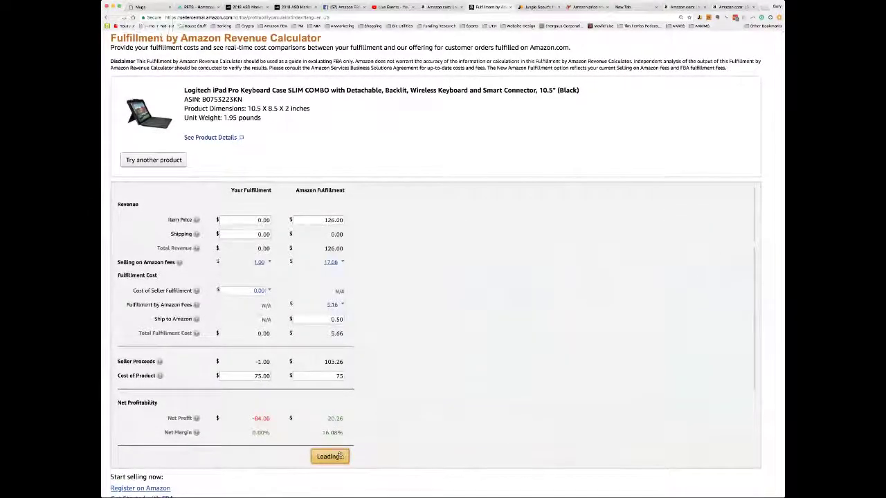
Calculate the SLIM COMBO's profitability with a product cost of 70, and again with a cost of 65
{"action": "left_click_drag", "start_coordinate": [325, 376], "coordinate": [359, 379]}
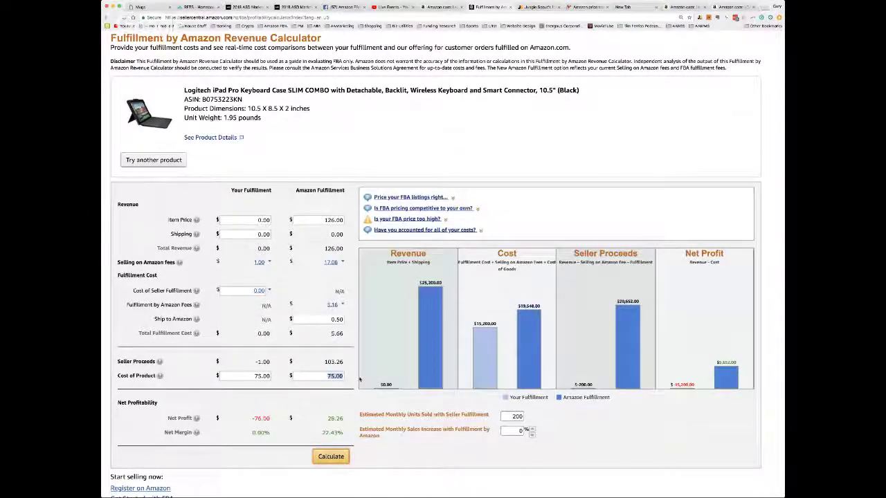
{"action": "type", "text": "70"}
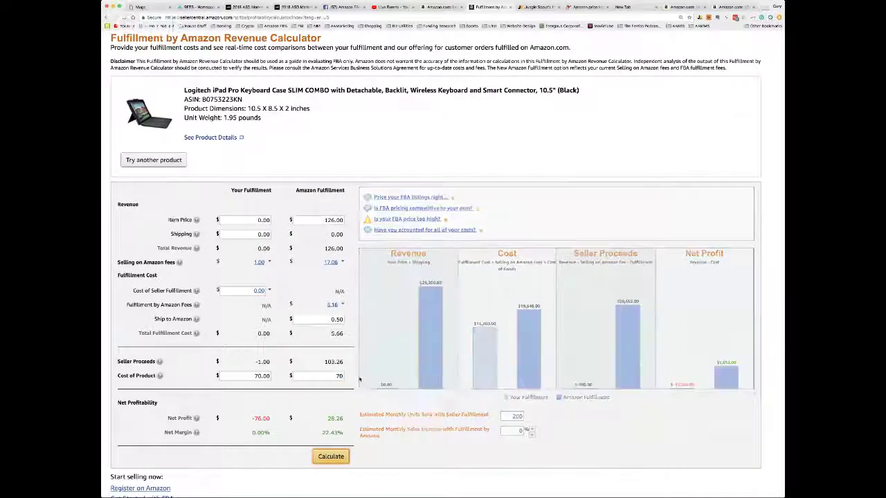
{"action": "left_click", "coordinate": [330, 456]}
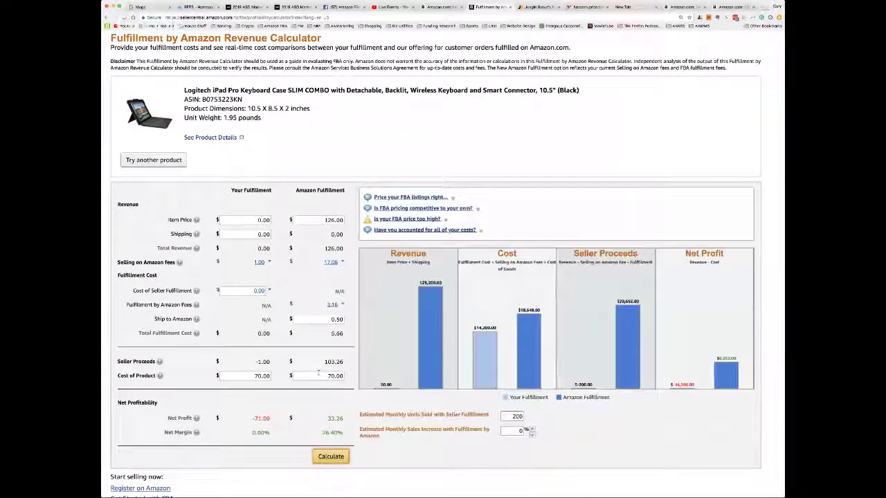
{"action": "type", "text": "65"}
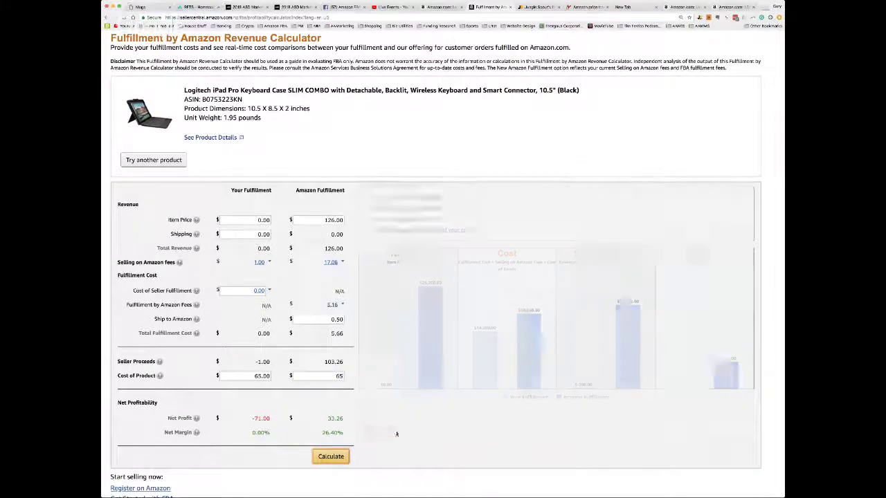
{"action": "left_click", "coordinate": [331, 458]}
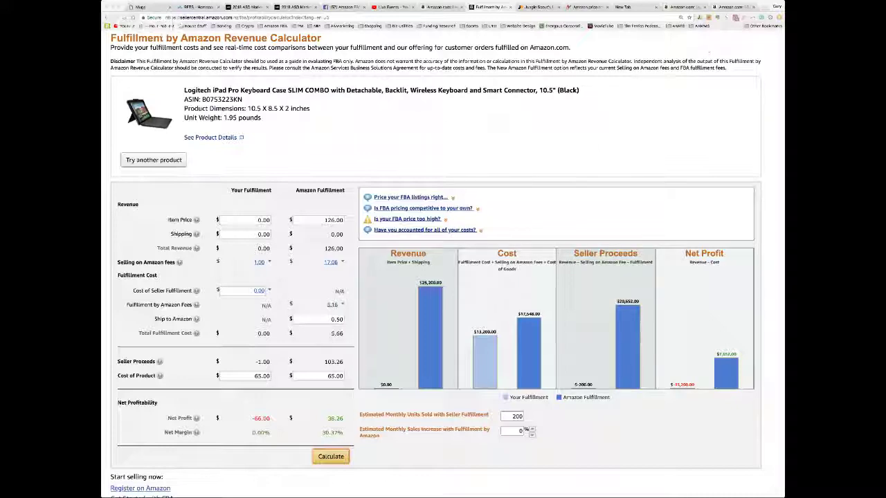
Close the blank new browser tab and return to the FBA Revenue Calculator for the SLIM COMBO
{"action": "left_click", "coordinate": [654, 7]}
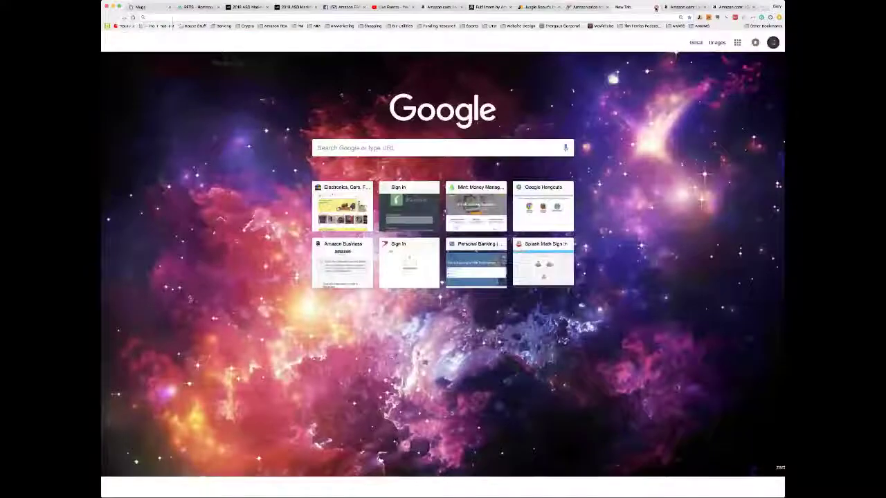
{"action": "left_click", "coordinate": [655, 7]}
{"action": "left_click", "coordinate": [576, 7]}
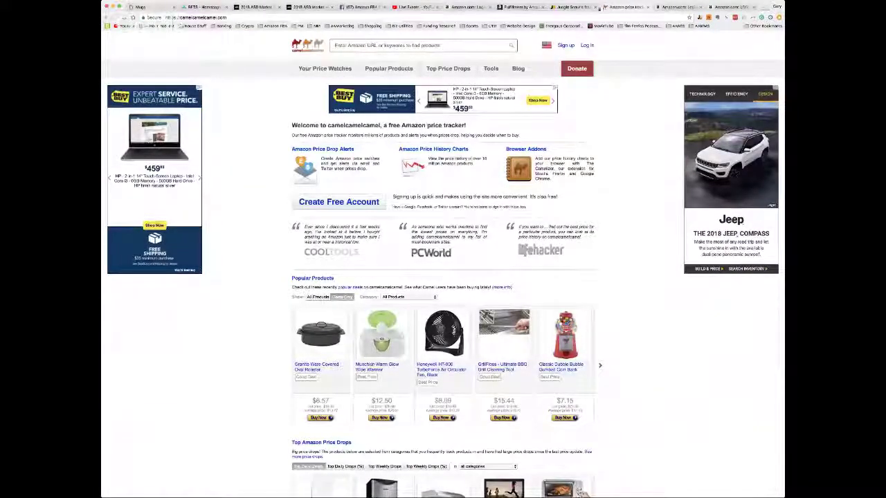
{"action": "left_click", "coordinate": [571, 7]}
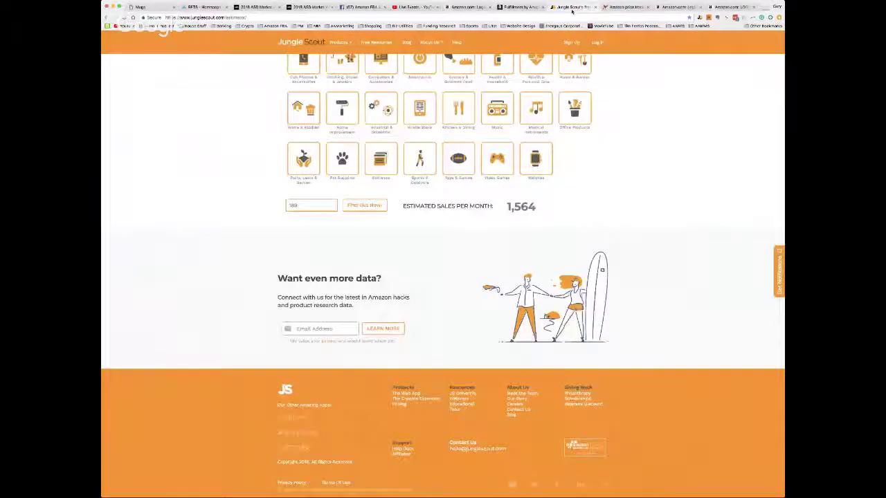
{"action": "left_click", "coordinate": [517, 7]}
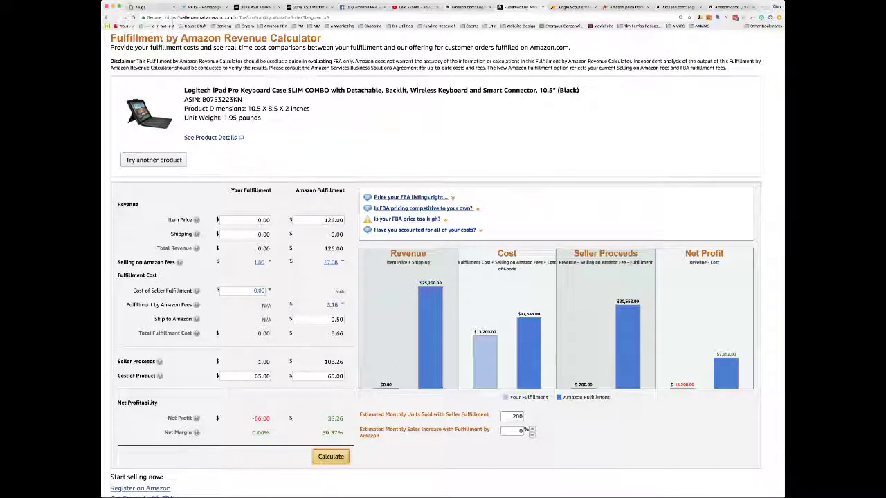
Change the SLIM COMBO's Amazon Fulfillment product cost to 75 and recalculate the profitability
{"action": "left_click_drag", "start_coordinate": [325, 376], "coordinate": [377, 375]}
{"action": "type", "text": "75"}
{"action": "left_click", "coordinate": [331, 457]}
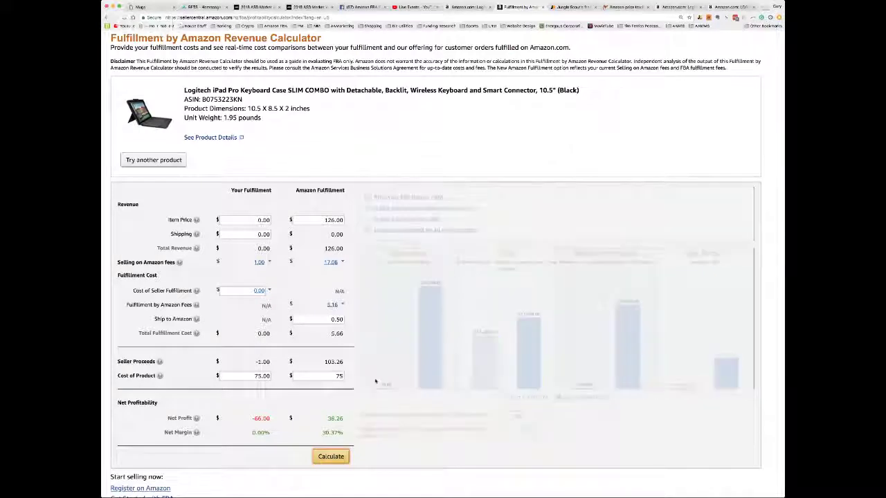